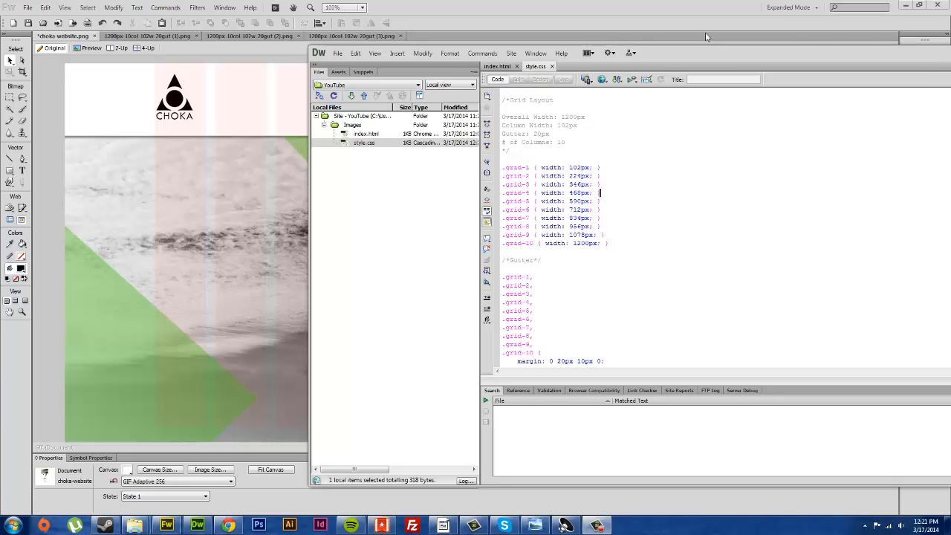
Move the style.css window aside and hide it, save the Choka mockup and select its background photo
left_click_drag(663, 63, 363, 62)
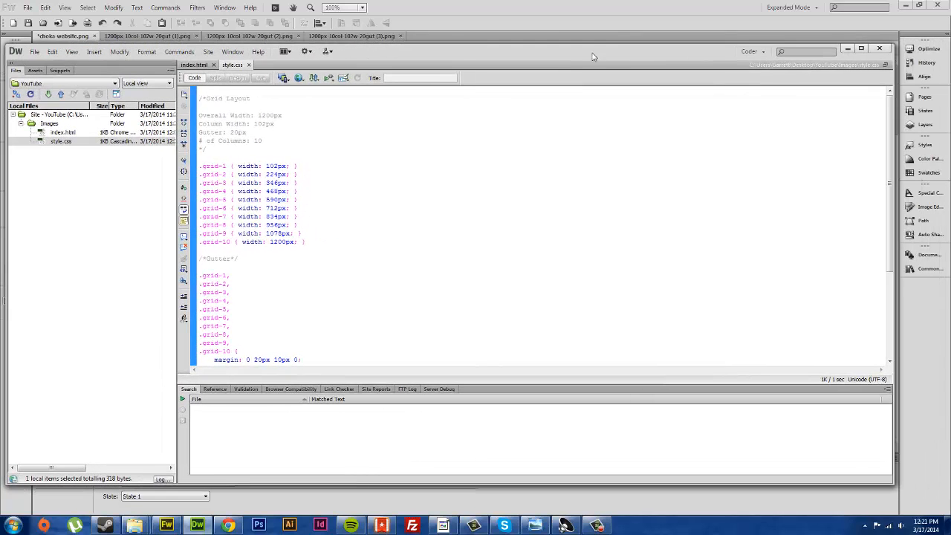
left_click(848, 48)
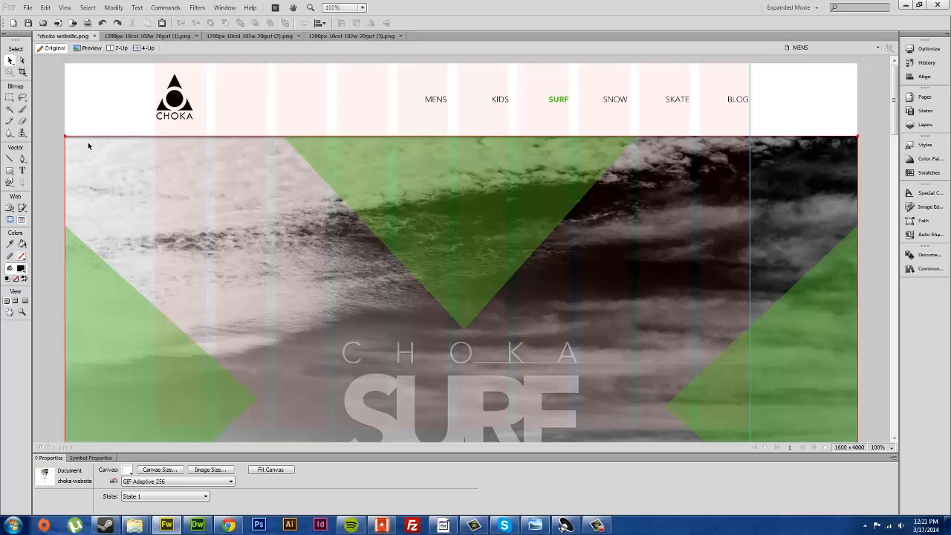
key("ctrl+s")
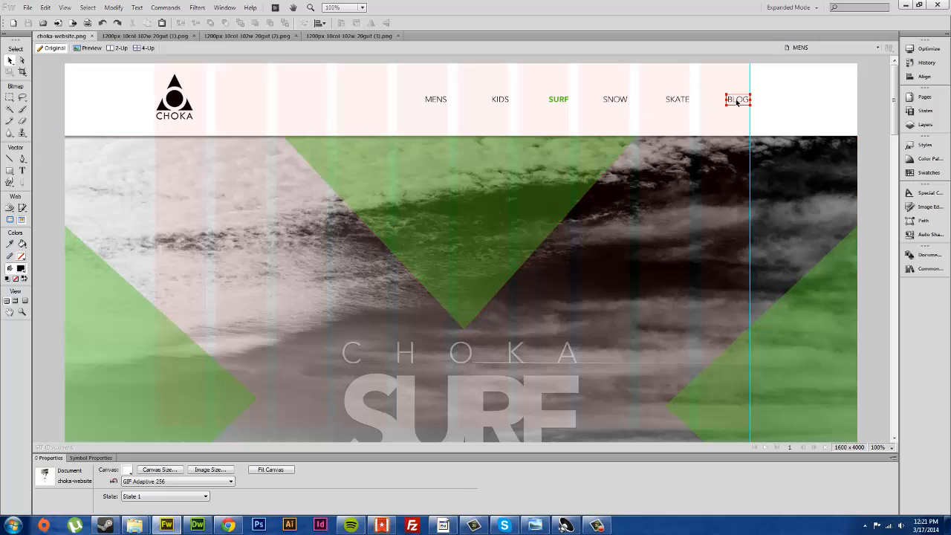
left_click(514, 300)
scroll(194, 170, "down", 5)
scroll(194, 170, "up", 5)
Review Gridulator's current 1200 overall width, 10 columns and 102 px column width
left_click(228, 525)
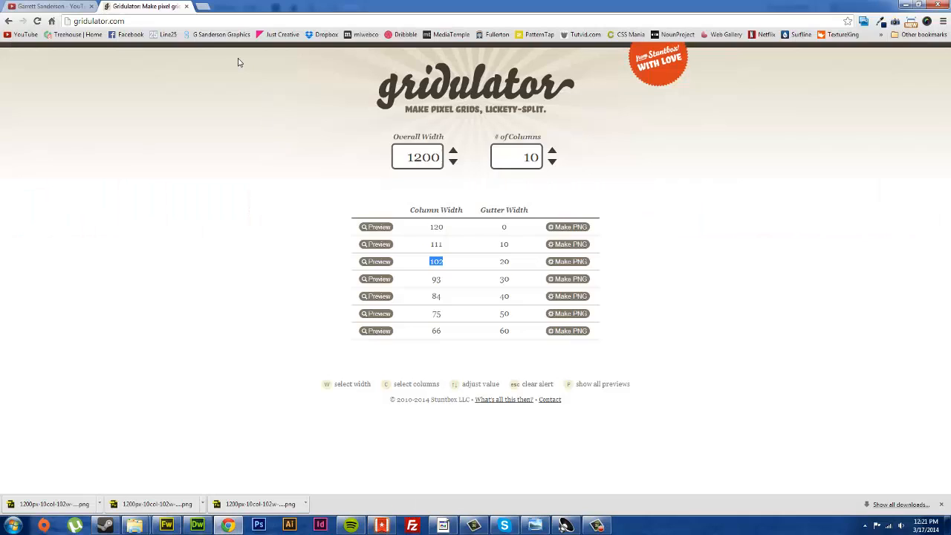
left_click(438, 157)
left_click(309, 168)
left_click_drag(408, 157, 443, 158)
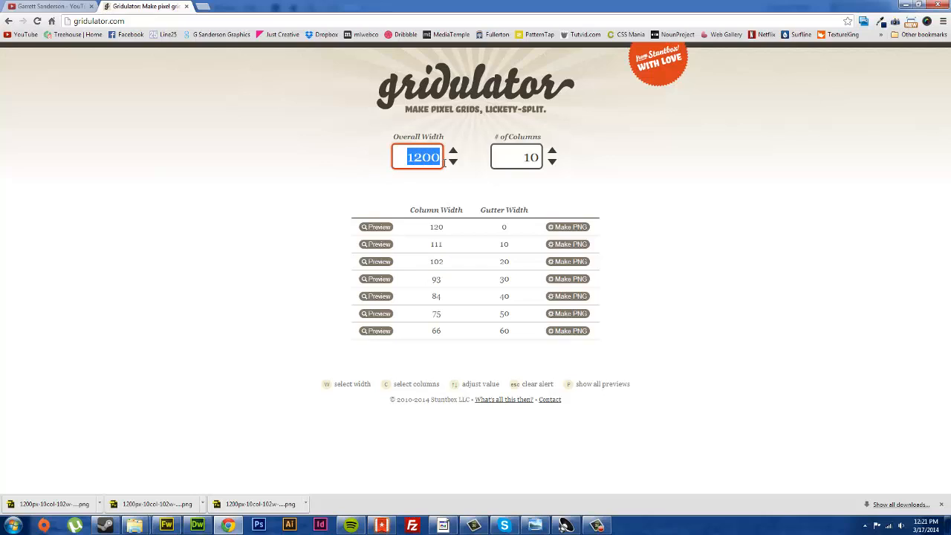
left_click(444, 161)
left_click_drag(439, 158, 401, 163)
left_click(410, 158)
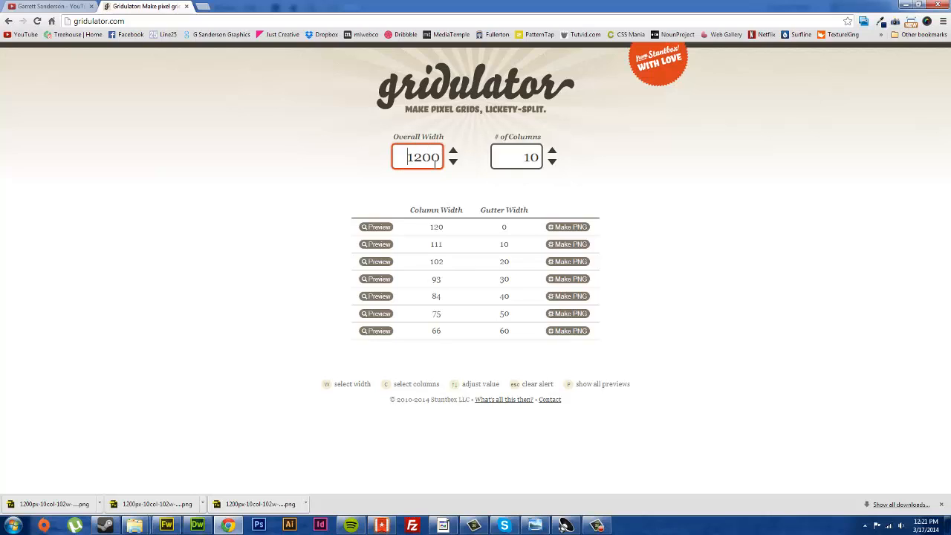
double_click(511, 157)
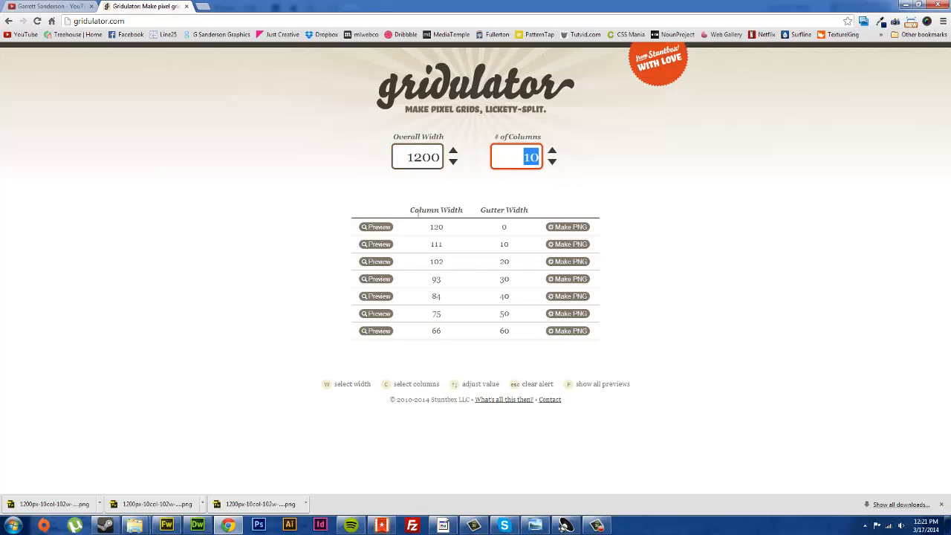
left_click(431, 228)
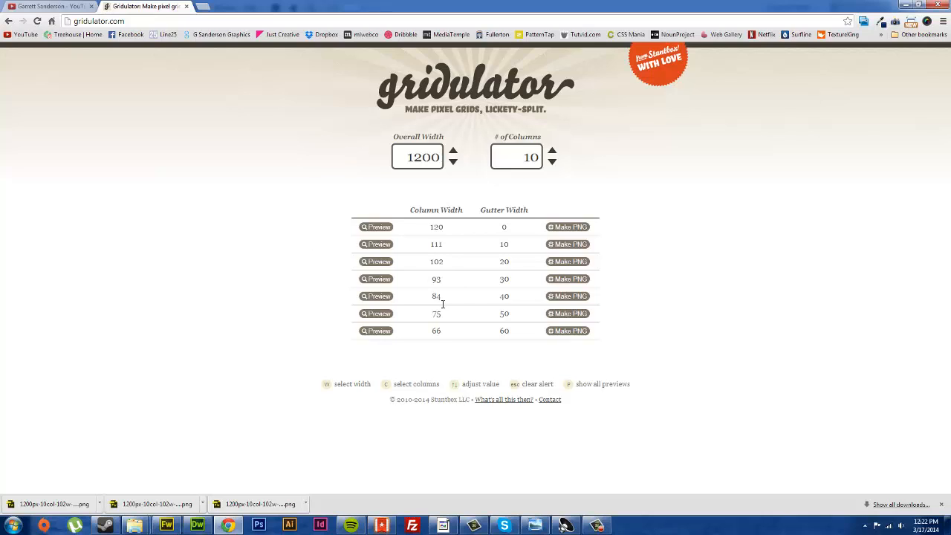
left_click_drag(428, 261, 448, 265)
left_click(448, 266)
double_click(438, 262)
left_click(445, 268)
Reload Gridulator and enter an overall width of 1200 with 10 columns
left_click(37, 21)
left_click(423, 156)
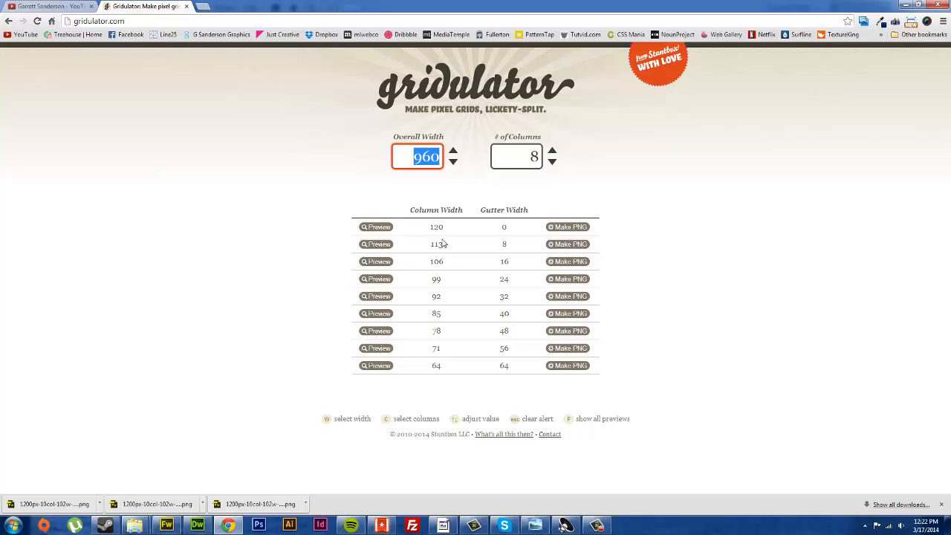
type("1200")
key("Return")
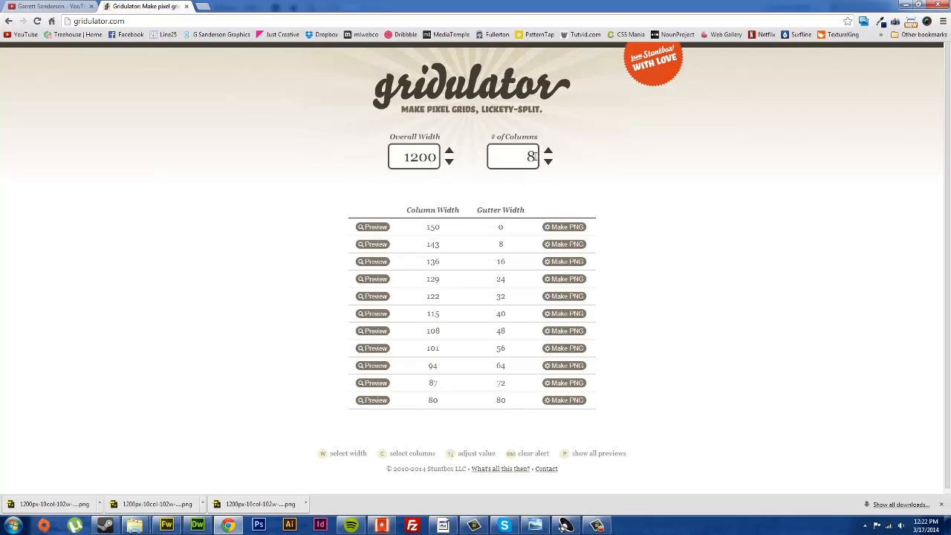
left_click(535, 156)
key("BackSpace")
type("10")
key("Return")
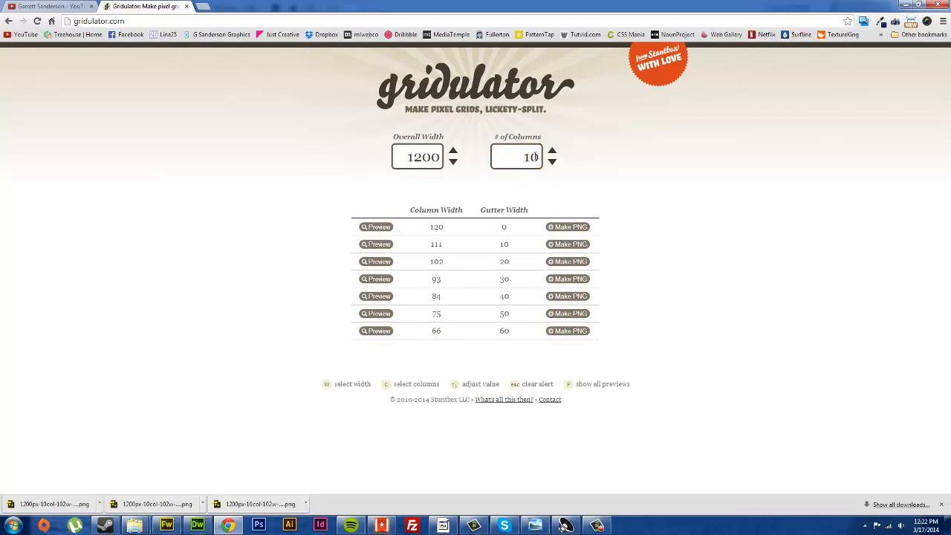
Preview the grid variants: 102/20, 93/30, 84/40, 120/0 and 111/10 column/gutter combos
left_click(377, 262)
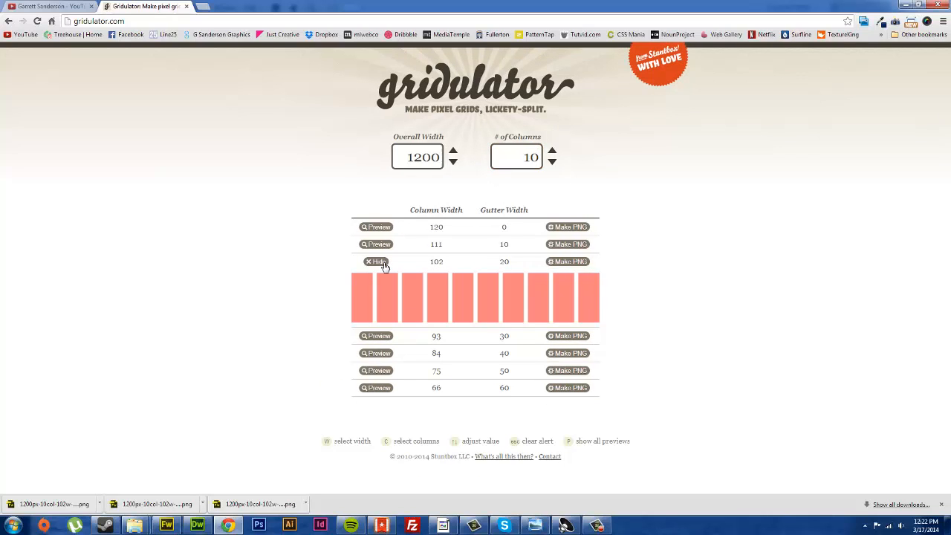
left_click(375, 336)
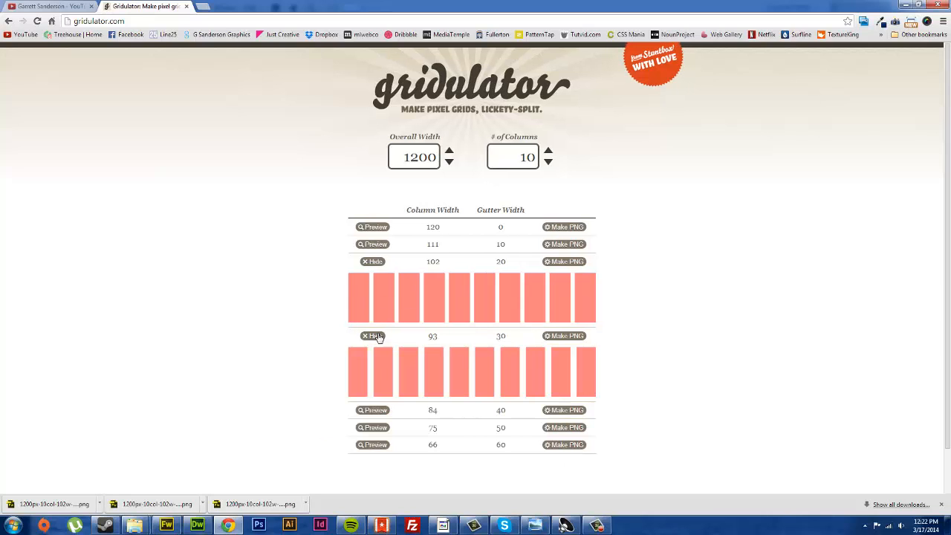
left_click(373, 409)
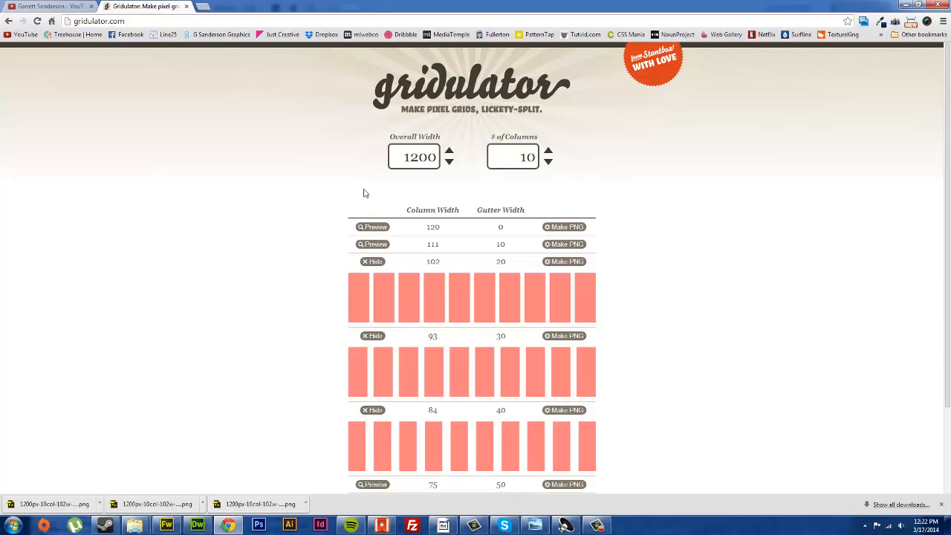
left_click(372, 227)
left_click(373, 301)
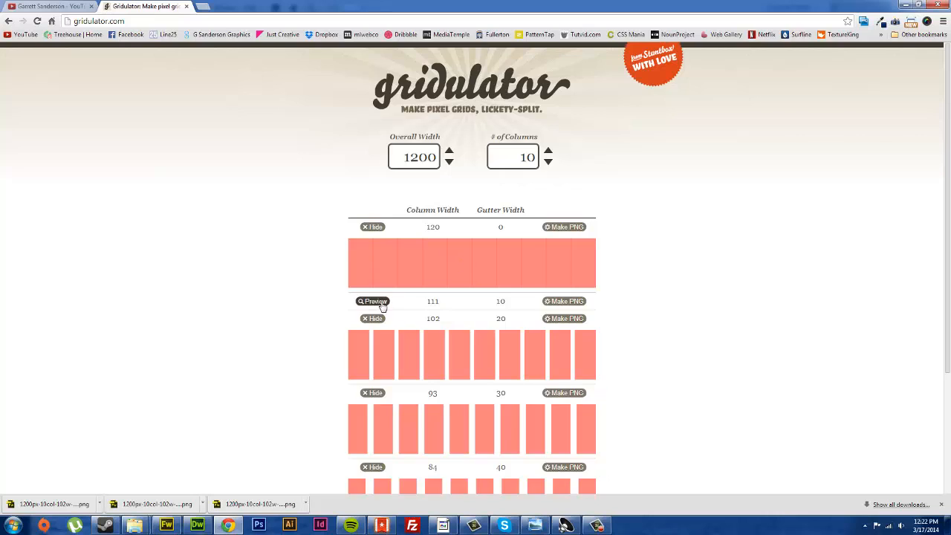
scroll(256, 312, "down", 1)
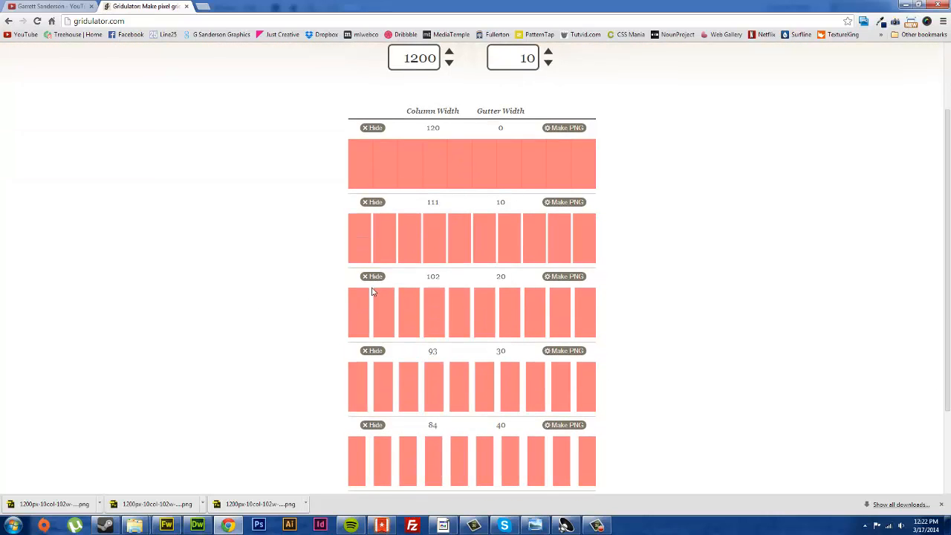
Download the 102 px column, 20 px gutter grid as a PNG and open it in Fireworks
left_click(570, 279)
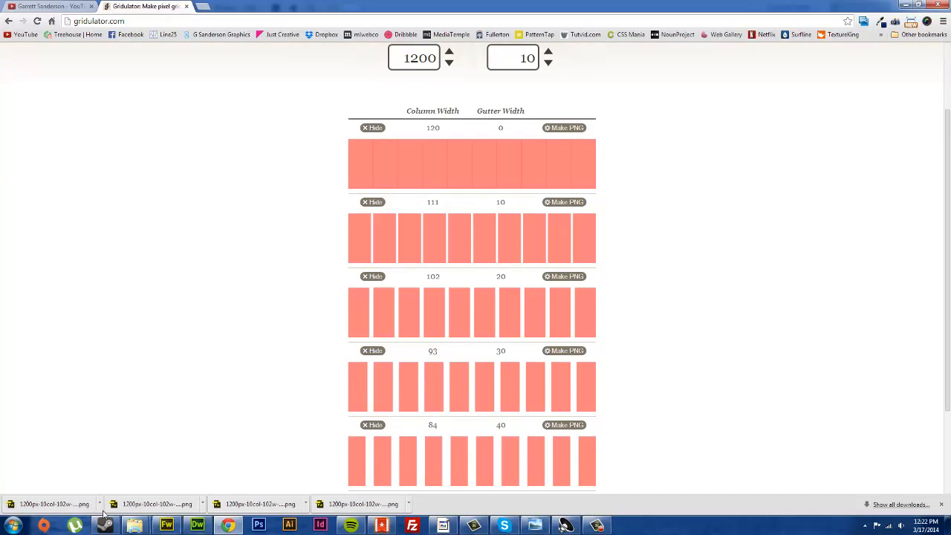
left_click(100, 504)
left_click(138, 470)
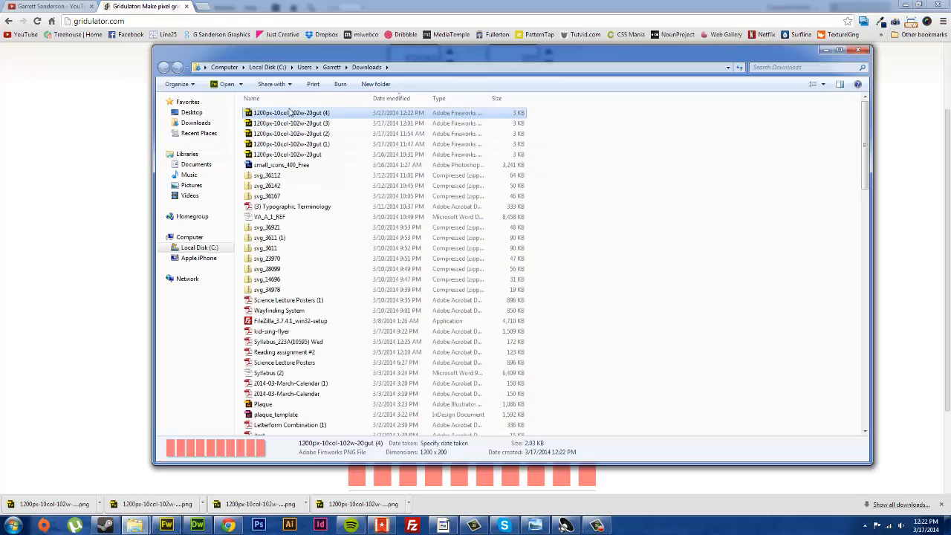
double_click(291, 113)
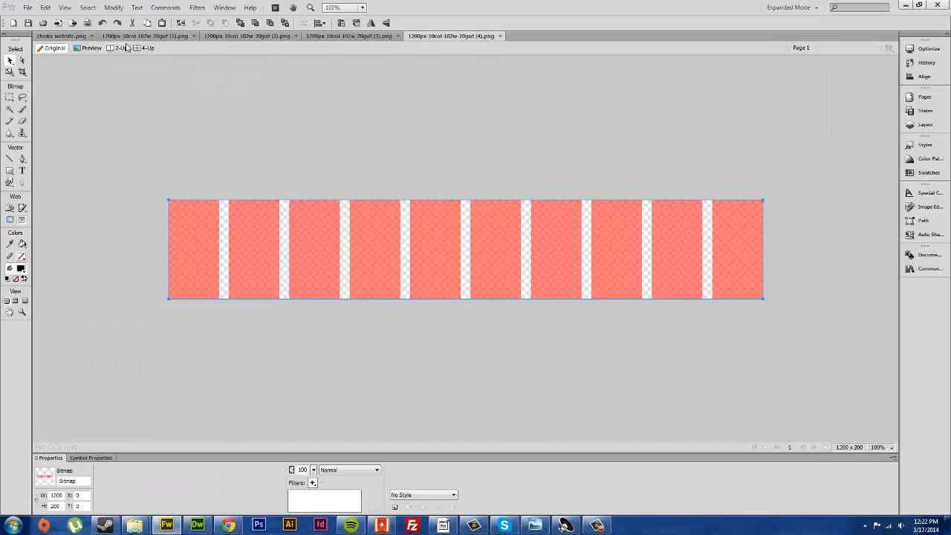
Paste the grid image into the Choka mockup and position it over the header
left_click(61, 35)
key("ctrl+v")
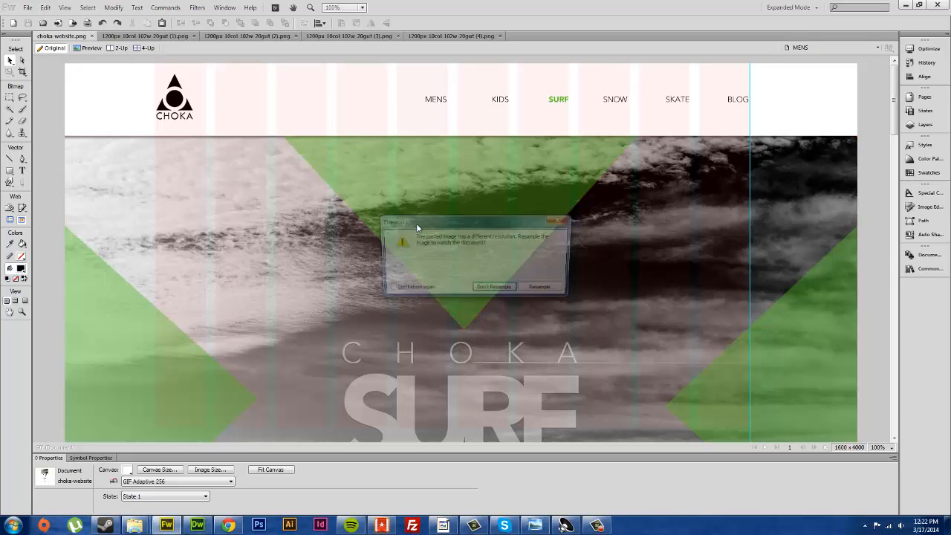
left_click(490, 286)
left_click_drag(312, 121, 372, 191)
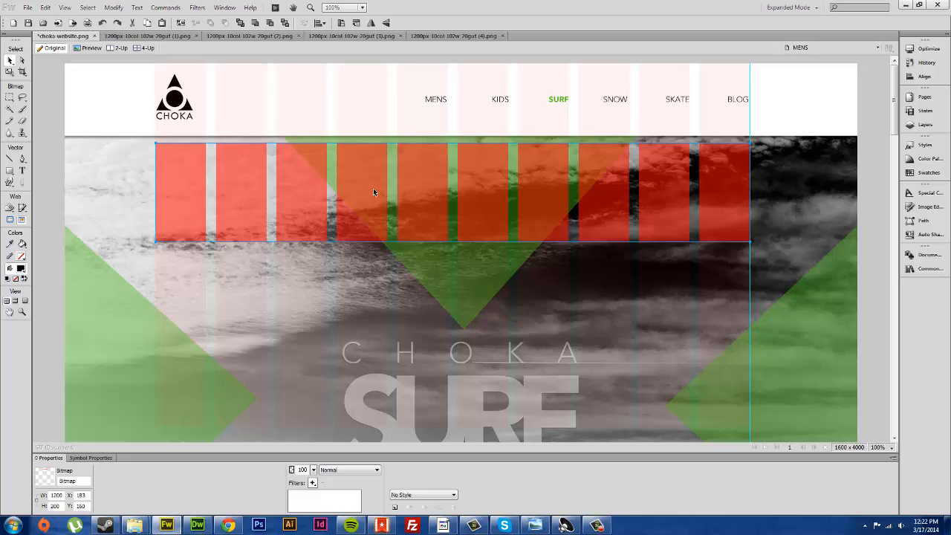
left_click_drag(373, 192, 412, 162)
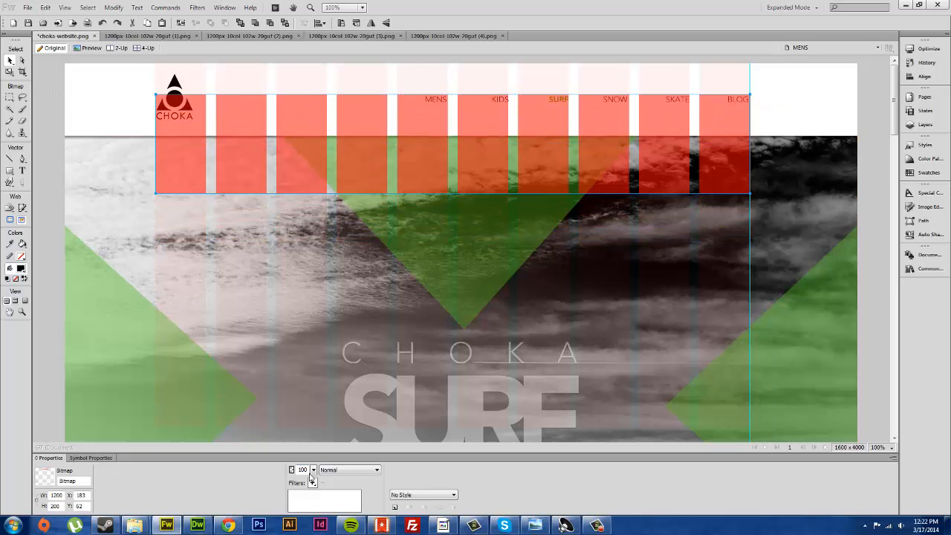
Stretch the red grid overlay from the page top down over the header and hero
left_click(450, 271)
left_click(452, 149)
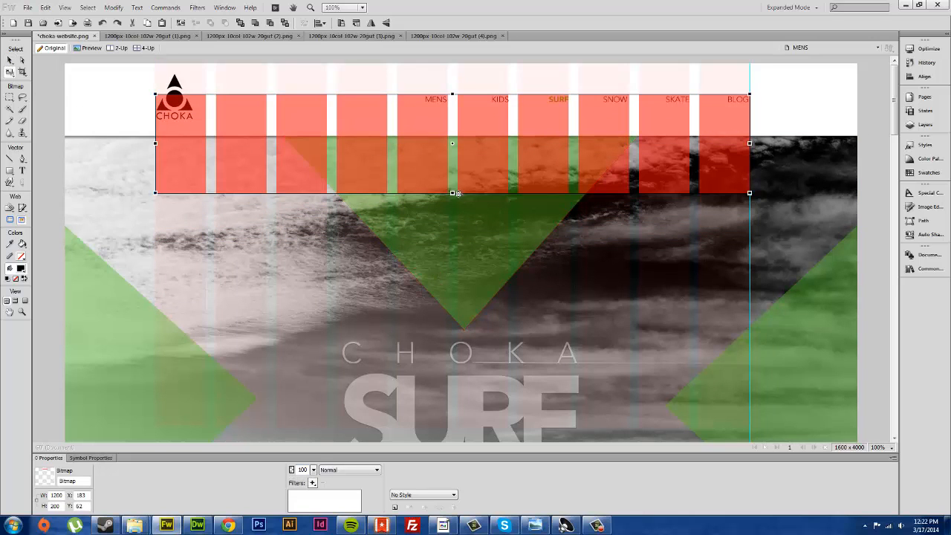
left_click_drag(458, 195, 458, 349)
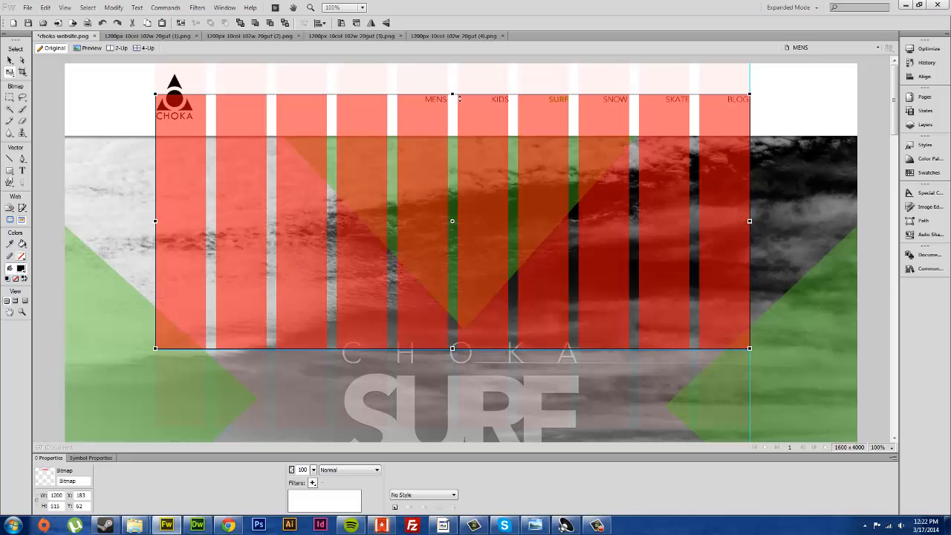
left_click_drag(459, 97, 458, 65)
left_click_drag(455, 348, 456, 407)
key("Return")
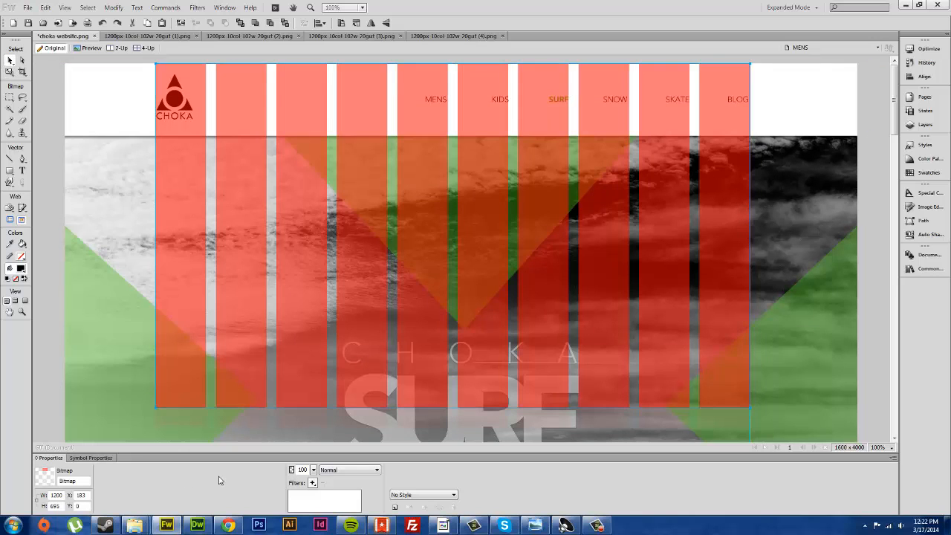
Fade the grid overlay to 10% opacity
left_click(302, 470)
type("10")
key("Return")
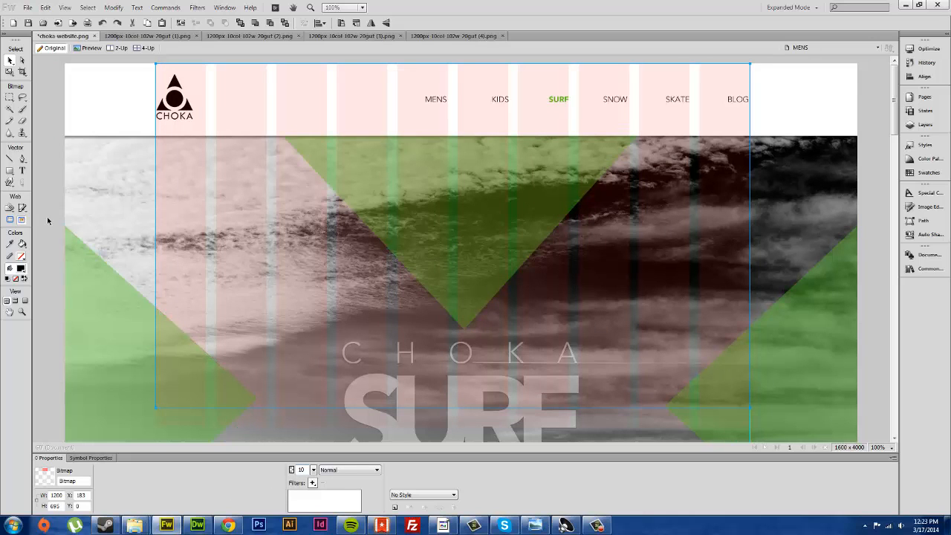
left_click(47, 216)
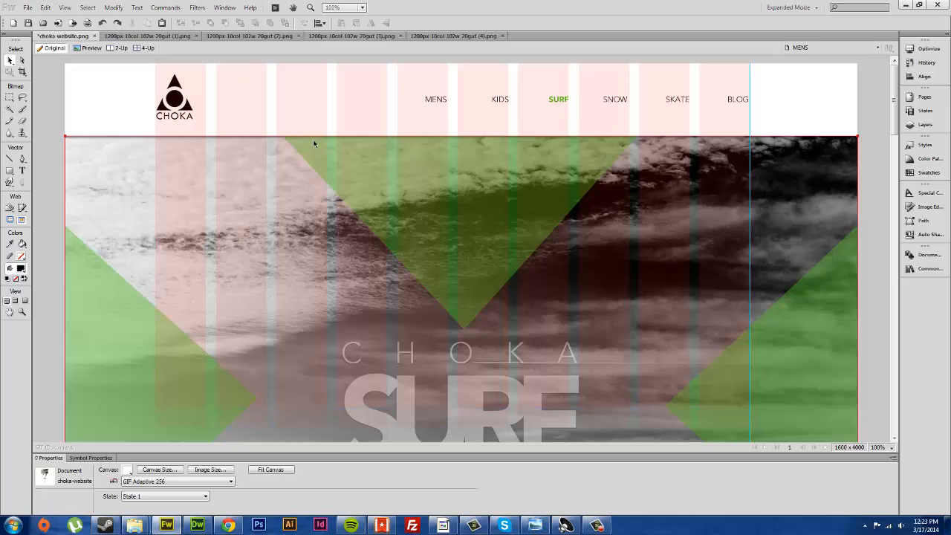
Hide the pink column overlay bitmap in the Layers list and undo an accidental SNOW label nudge
left_click(928, 124)
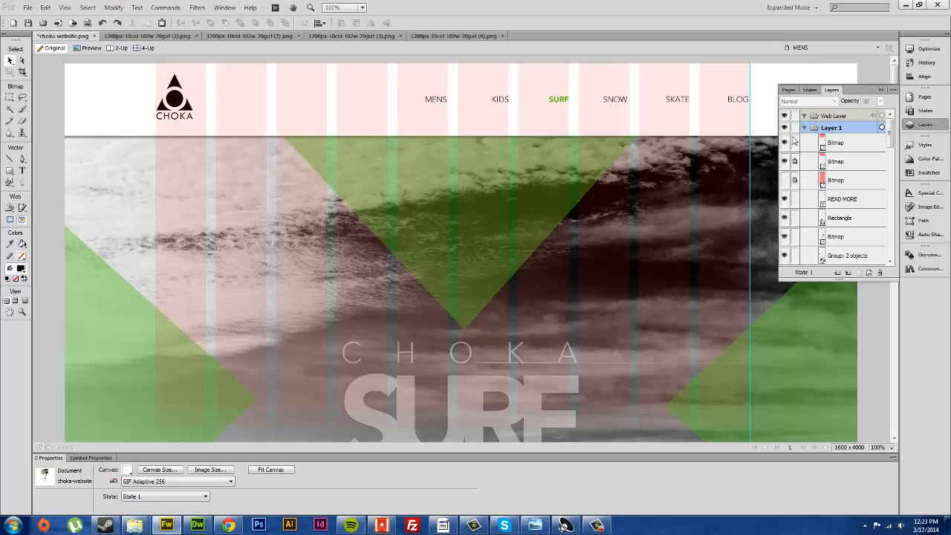
left_click(785, 162)
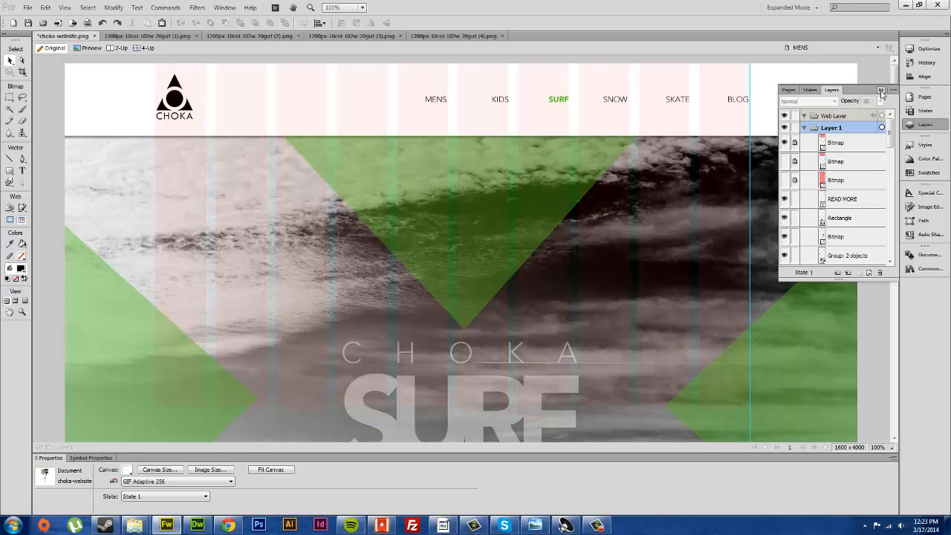
left_click_drag(615, 100, 592, 100)
key("ctrl+z")
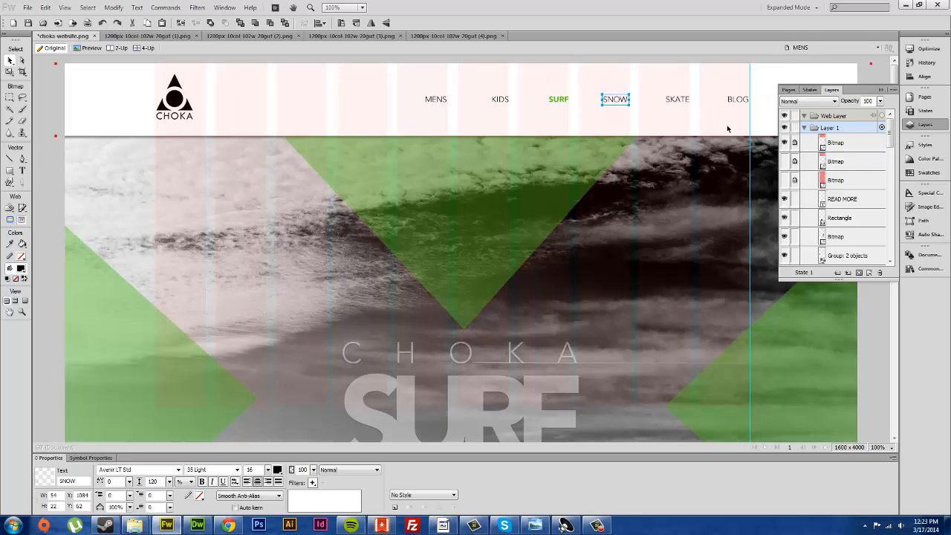
left_click(727, 129)
Inspect the hero background image and the white header block in the mockup
left_click(880, 89)
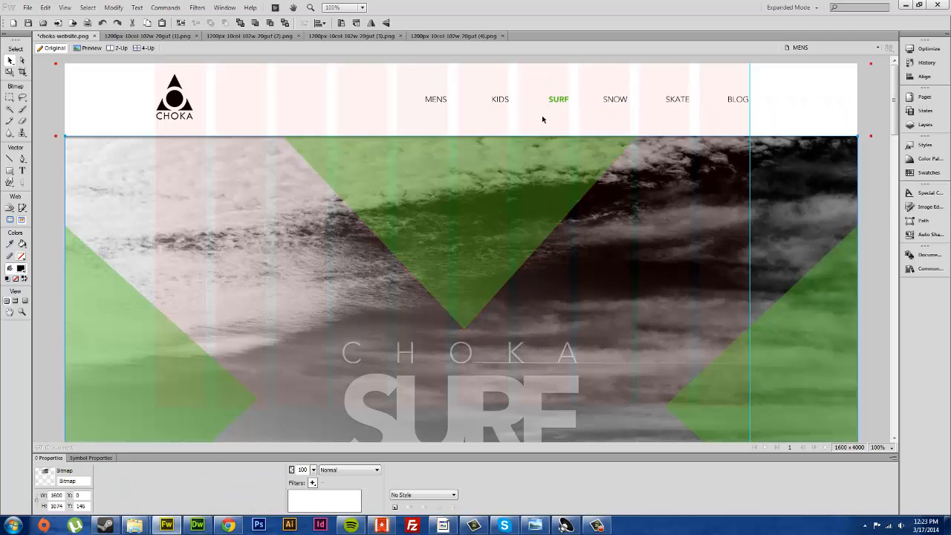
scroll(81, 273, "down", 3)
scroll(81, 273, "down", 3)
scroll(80, 273, "up", 6)
scroll(84, 276, "down", 2)
scroll(85, 276, "up", 3)
left_click(41, 136)
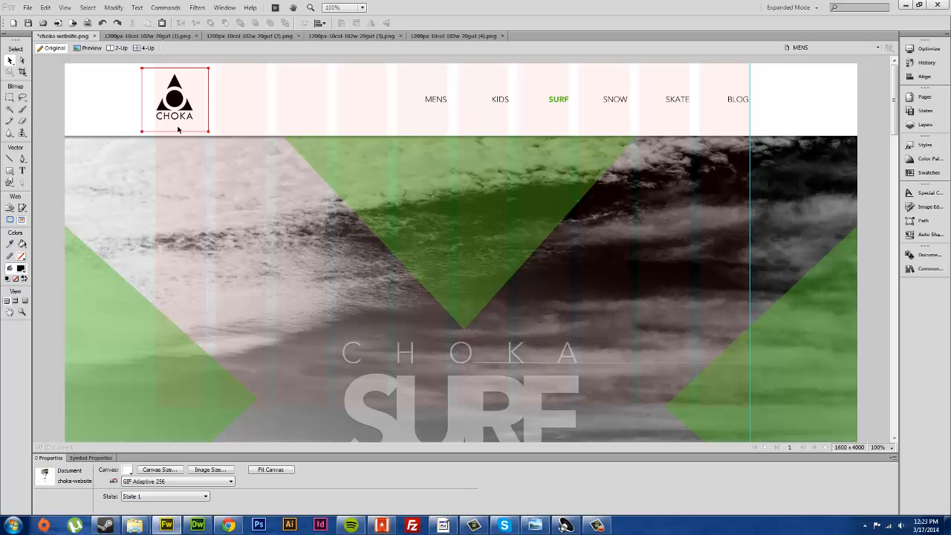
left_click(263, 119)
left_click(254, 86)
scroll(53, 171, "down", 3)
scroll(54, 171, "up", 3)
scroll(54, 171, "down", 3)
scroll(54, 171, "up", 3)
scroll(301, 97, "down", 3)
scroll(266, 148, "up", 3)
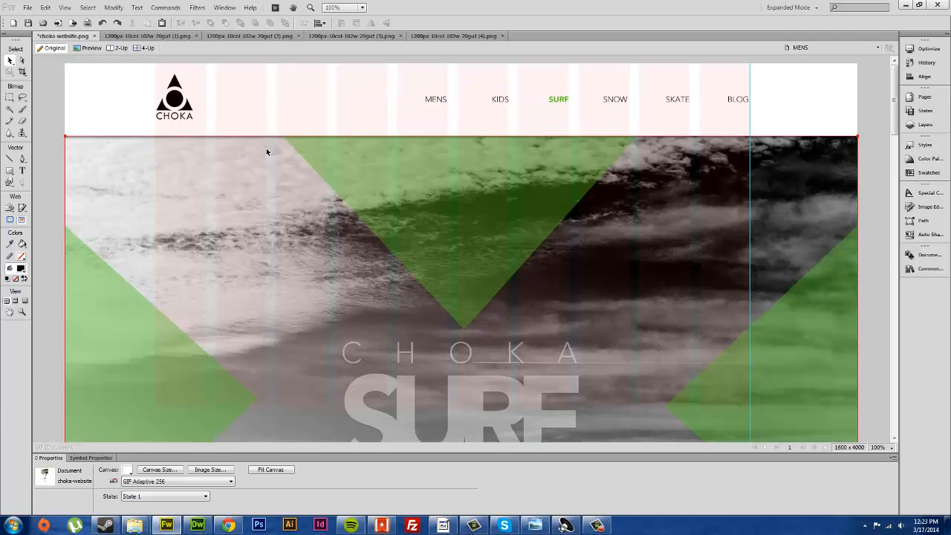
Inspect the SURF label, left green triangle, hero image and header block in turn
left_click(558, 99)
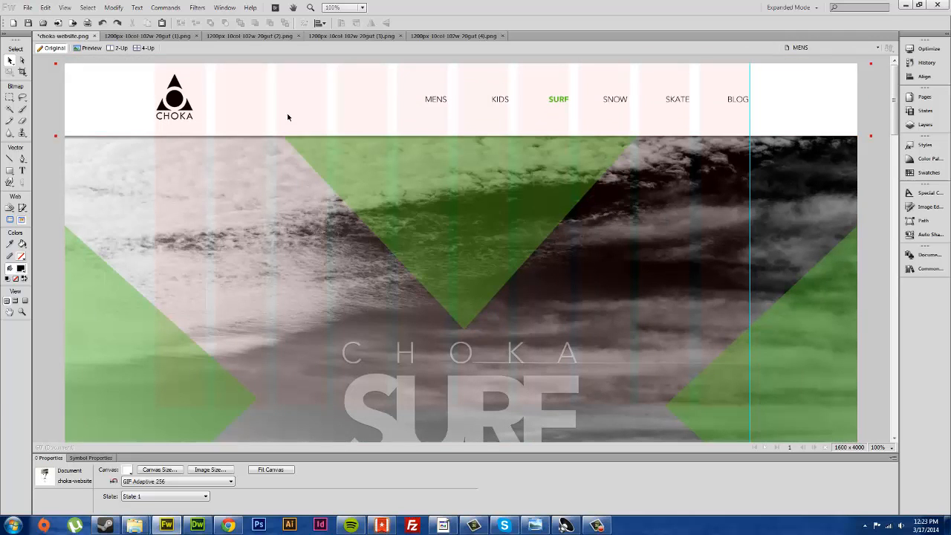
scroll(171, 284, "down", 3)
left_click(170, 284)
scroll(171, 284, "up", 3)
left_click(51, 251)
scroll(48, 224, "down", 4)
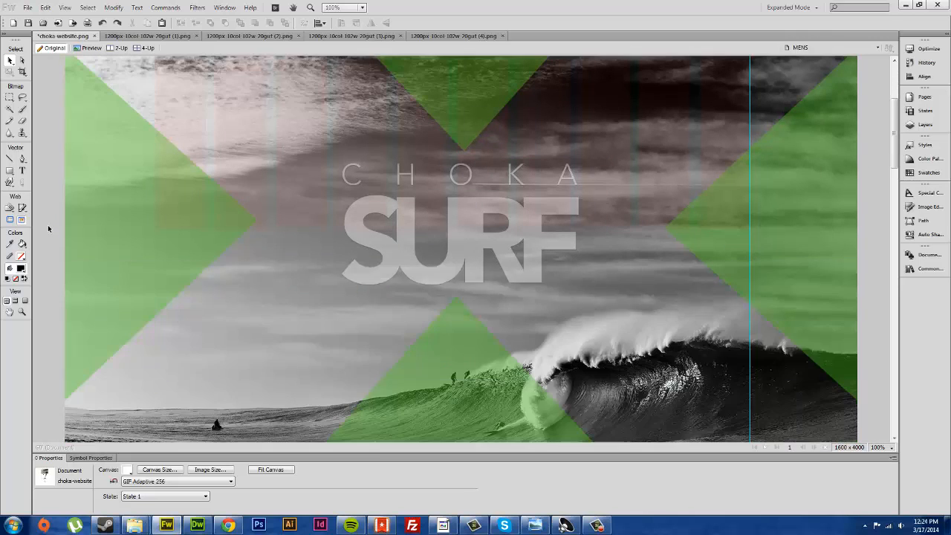
scroll(47, 224, "up", 3)
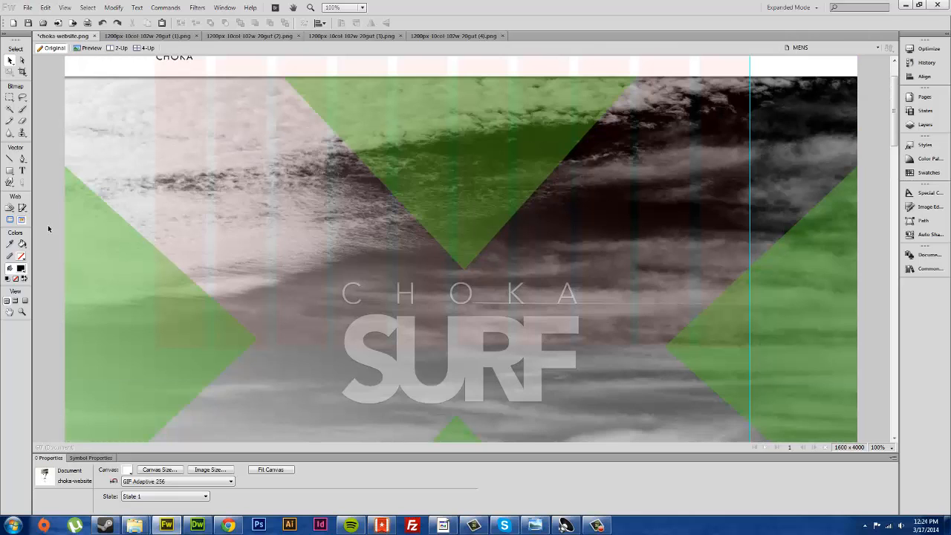
scroll(47, 229, "up", 3)
left_click(199, 206)
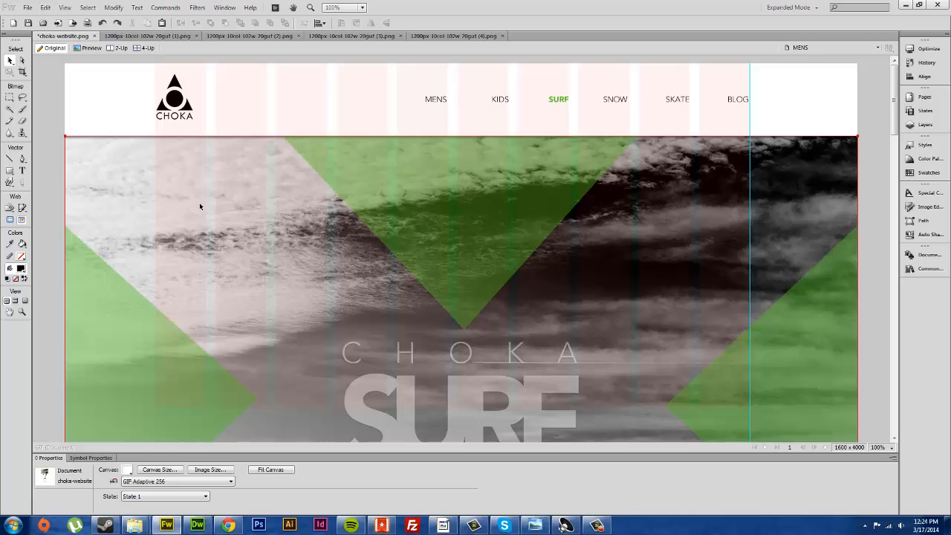
left_click(65, 122)
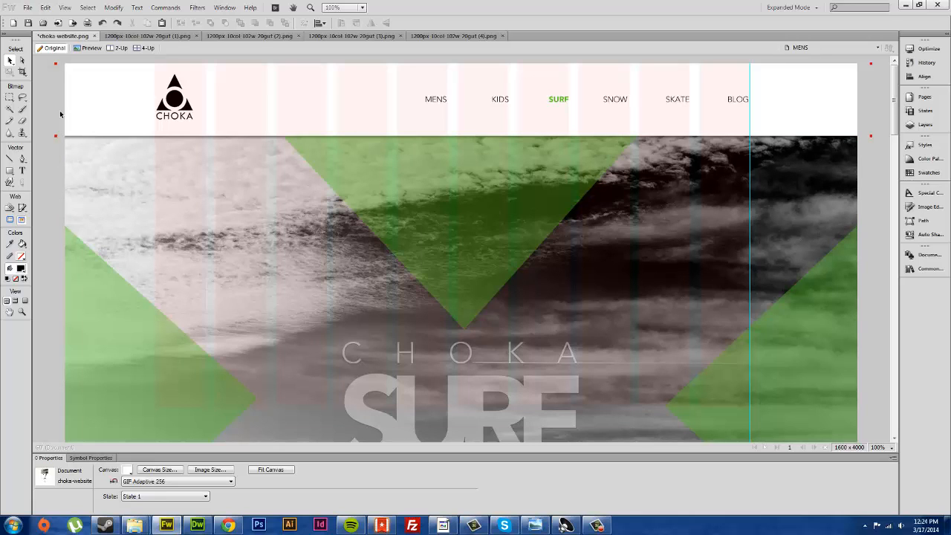
left_click(63, 172)
left_click(113, 171)
left_click(85, 170)
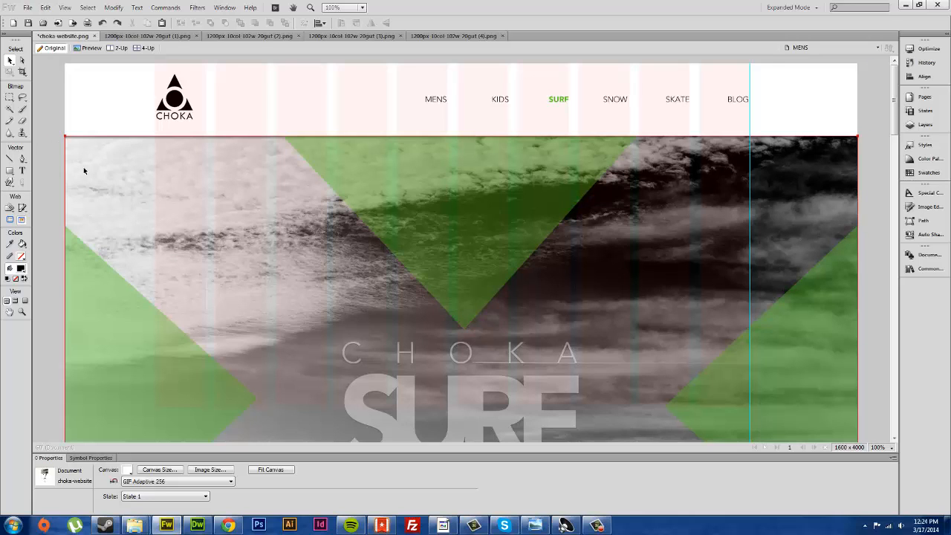
left_click(41, 99)
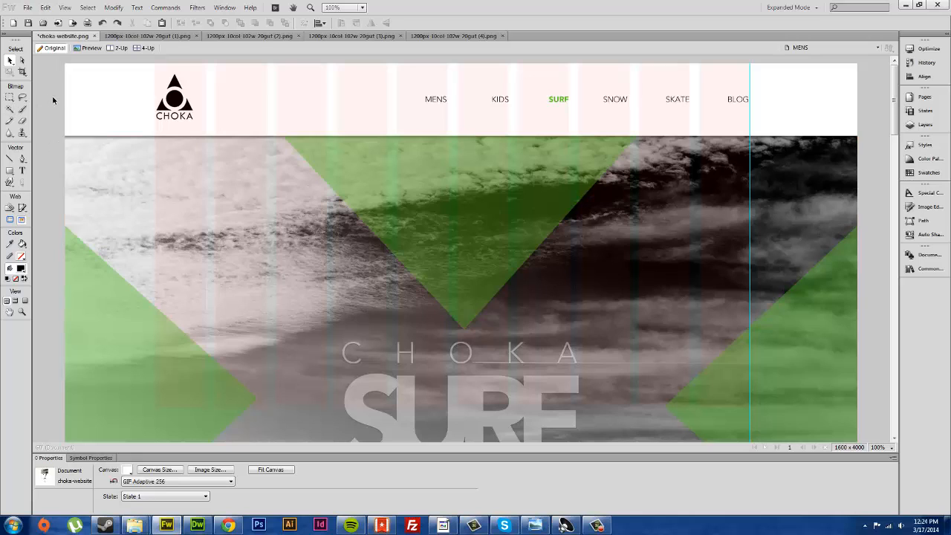
In Dreamweaver, confirm index.html's <link> to style.css, then show the style.css code
left_click(198, 524)
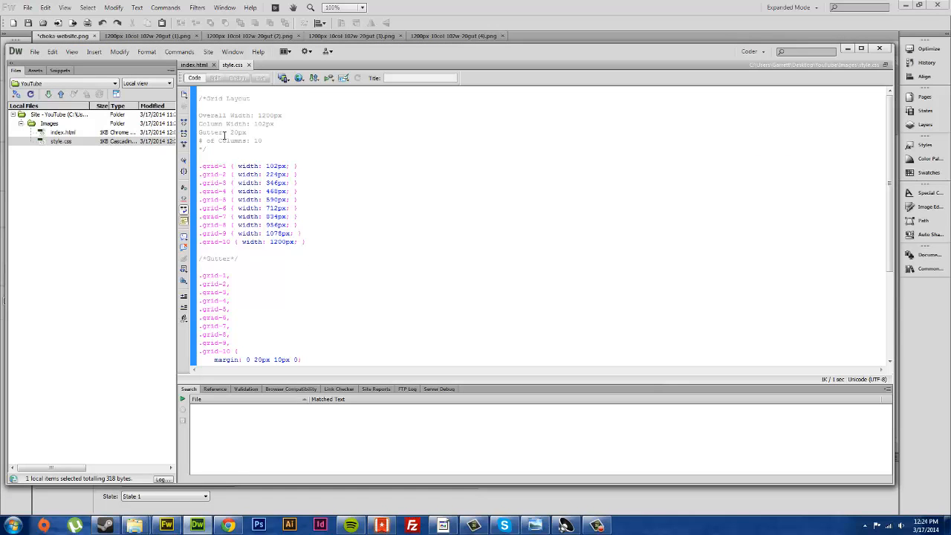
left_click(195, 65)
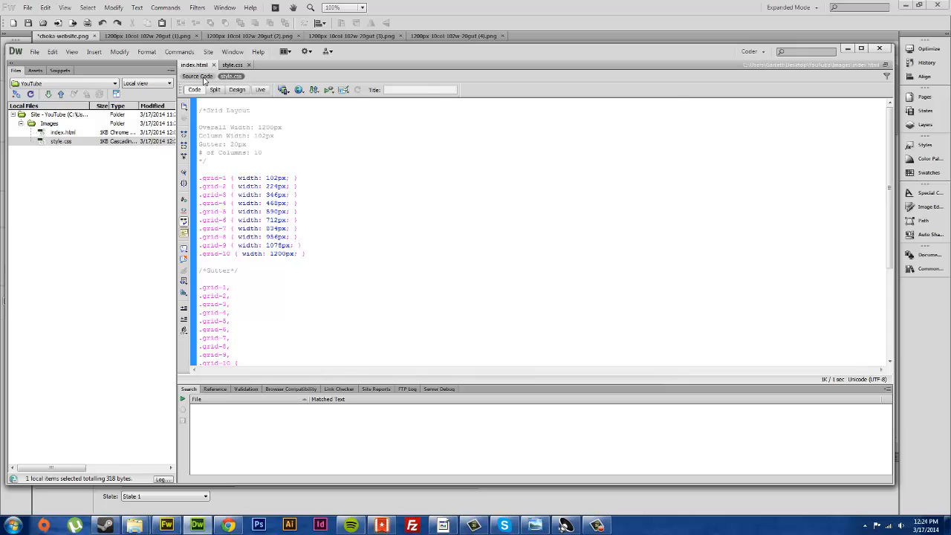
left_click(198, 76)
left_click_drag(428, 135, 199, 136)
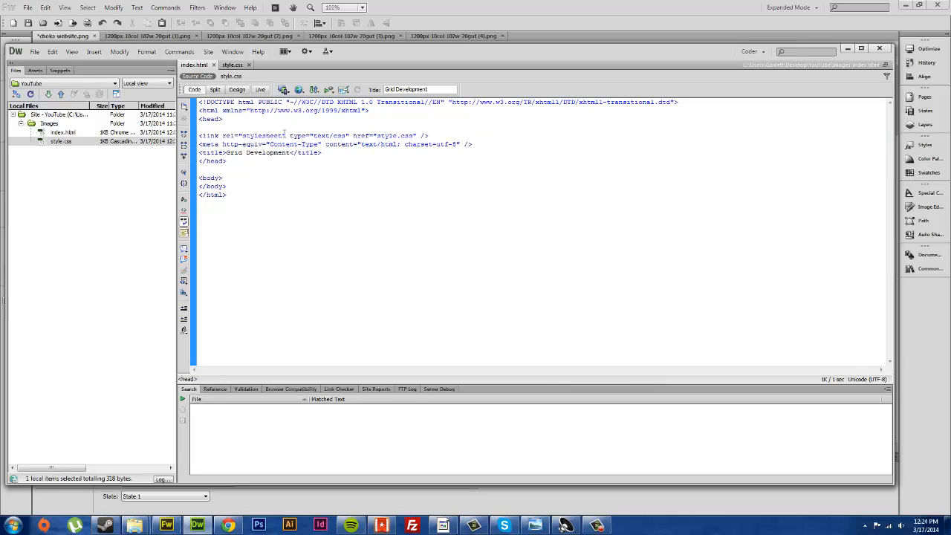
left_click(231, 76)
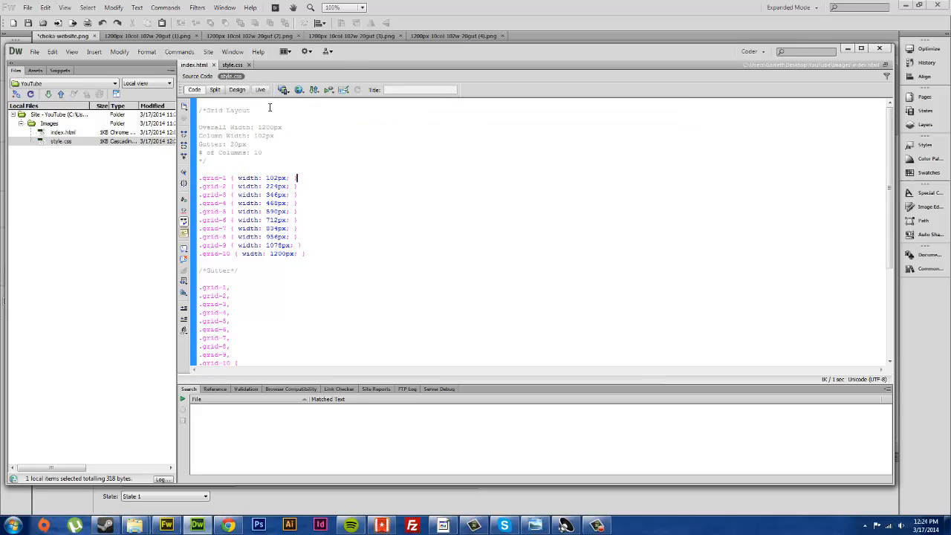
Review the grid comment notes: Overall Width 1200px, Column Width 102px, Gutter 20px
mouse_move(451, 55)
left_mouse_down()
mouse_move(478, 51)
mouse_move(466, 51)
left_mouse_up()
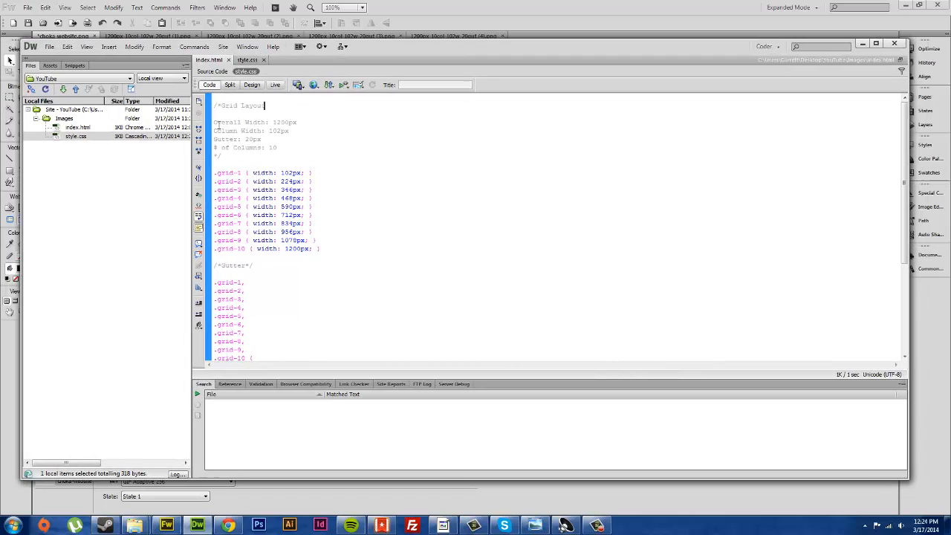
left_click_drag(214, 122, 309, 128)
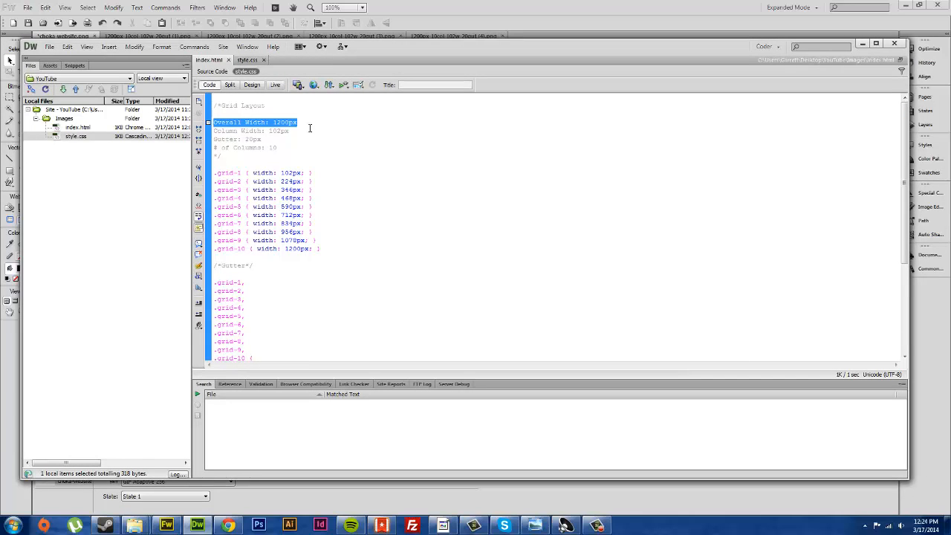
left_click_drag(214, 131, 289, 131)
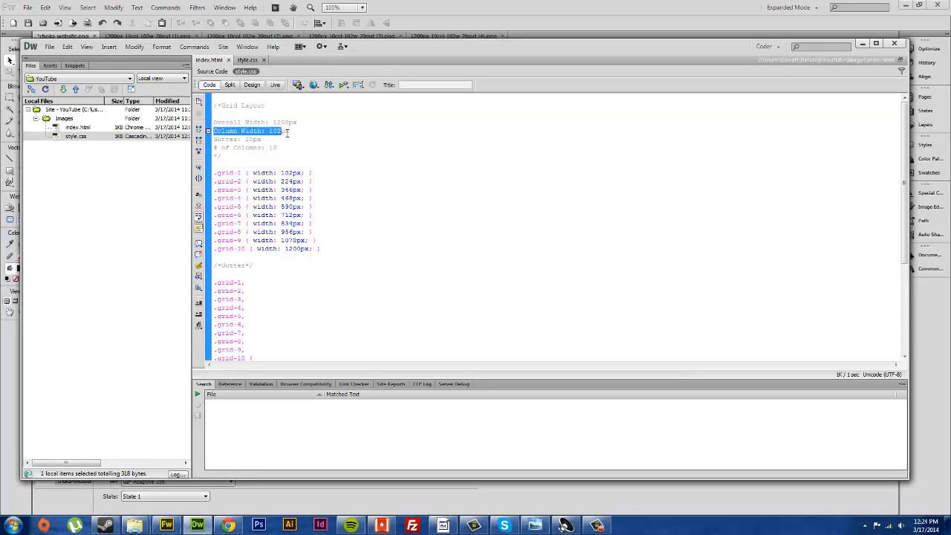
left_click_drag(214, 139, 262, 140)
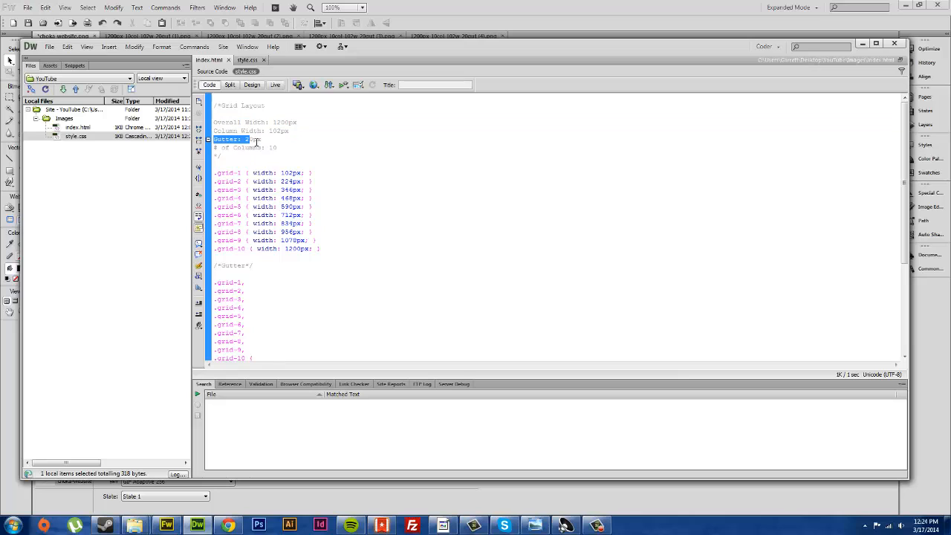
left_click(276, 147)
Tidy the blank lines inside the Grid Layout comment header
left_click(276, 123)
left_click(214, 113)
key("BackSpace")
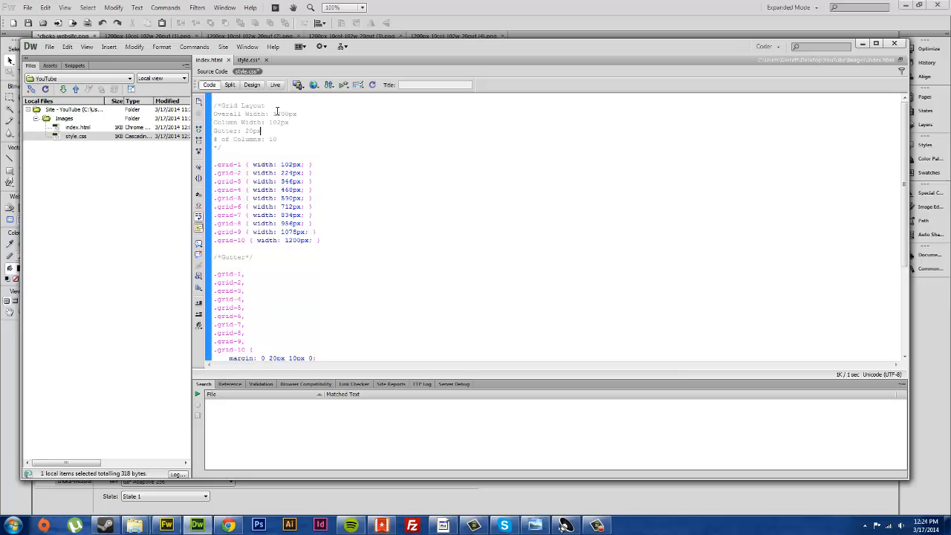
key("Return")
left_click(288, 147)
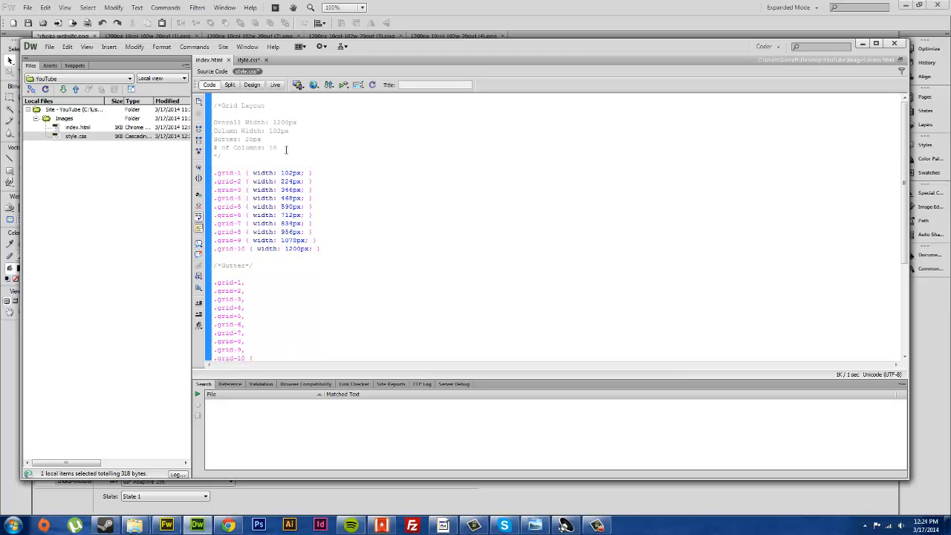
key("Return")
key("BackSpace")
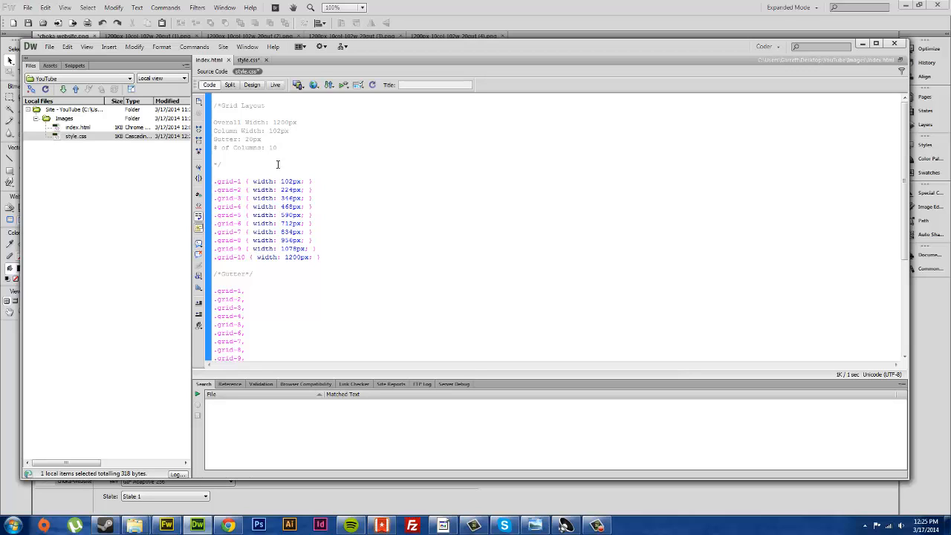
left_click(304, 132)
left_click(297, 148)
Highlight the .grid-1 width rule and switch to the Fireworks mockup
left_click_drag(216, 181, 236, 181)
left_click(213, 172)
left_click_drag(214, 181, 314, 182)
left_click(168, 525)
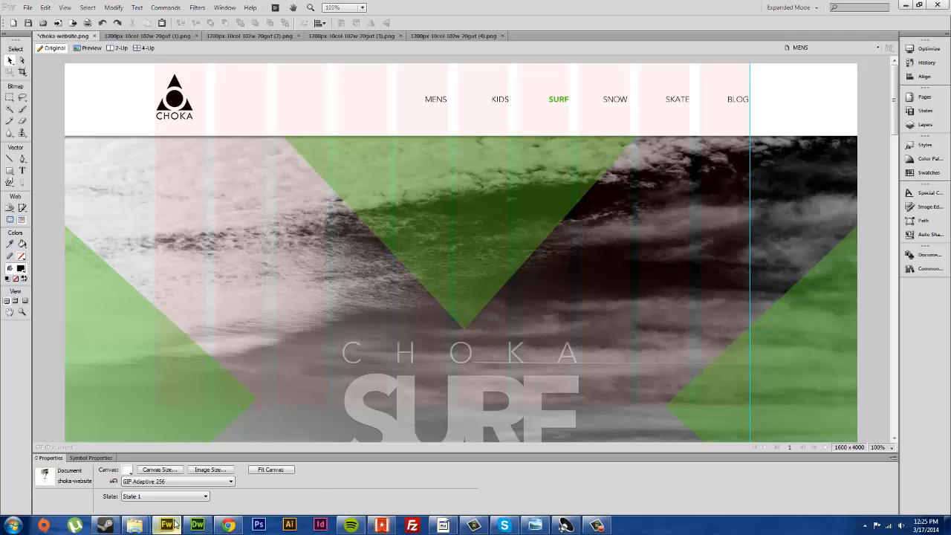
Return to style.css and check the 102px width of .grid-1 after the .grid-10 rule
left_click(197, 525)
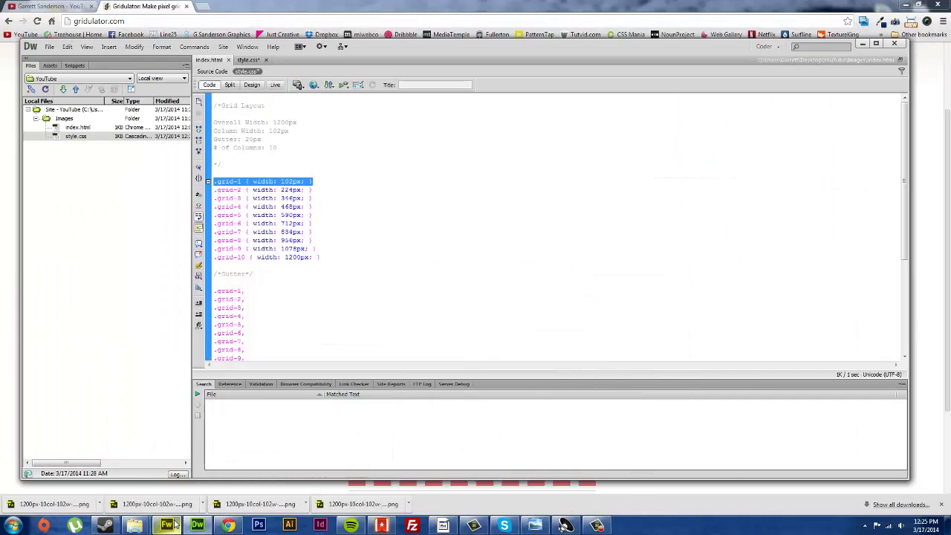
left_click(340, 263)
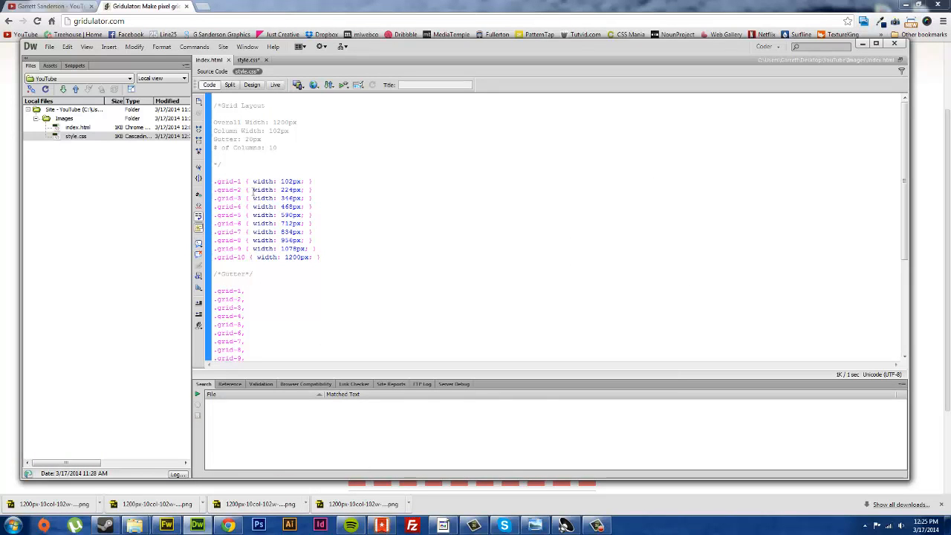
left_click_drag(248, 181, 294, 181)
left_click(304, 181)
scroll(286, 248, "down", 1)
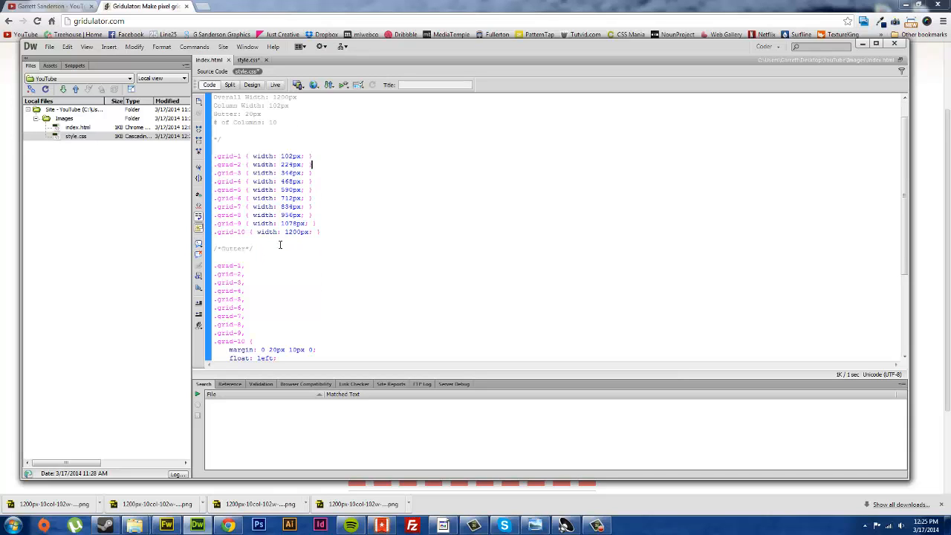
Re-read the .grid-1 width: 102px declaration against Gridulator's figures and return to Fireworks
double_click(230, 157)
left_click(312, 206)
left_click_drag(253, 156, 306, 156)
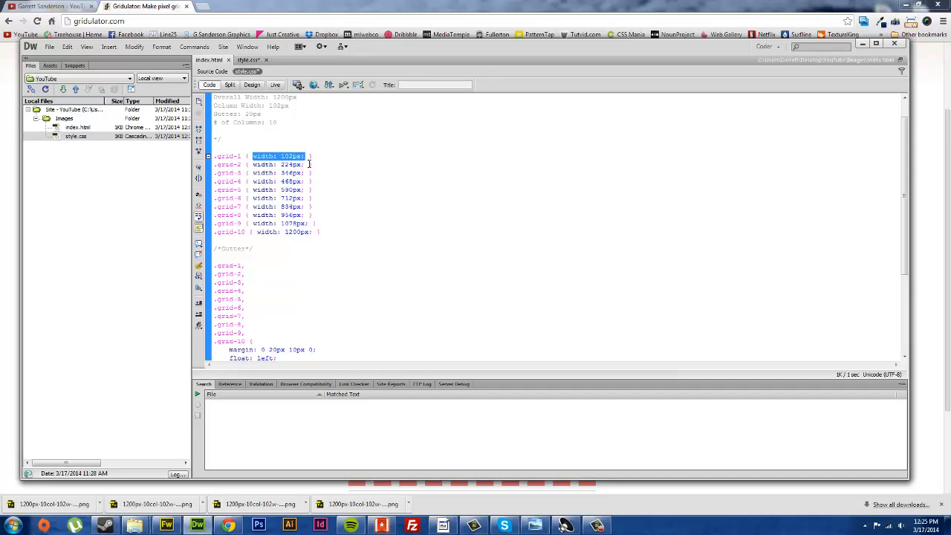
left_click(252, 164)
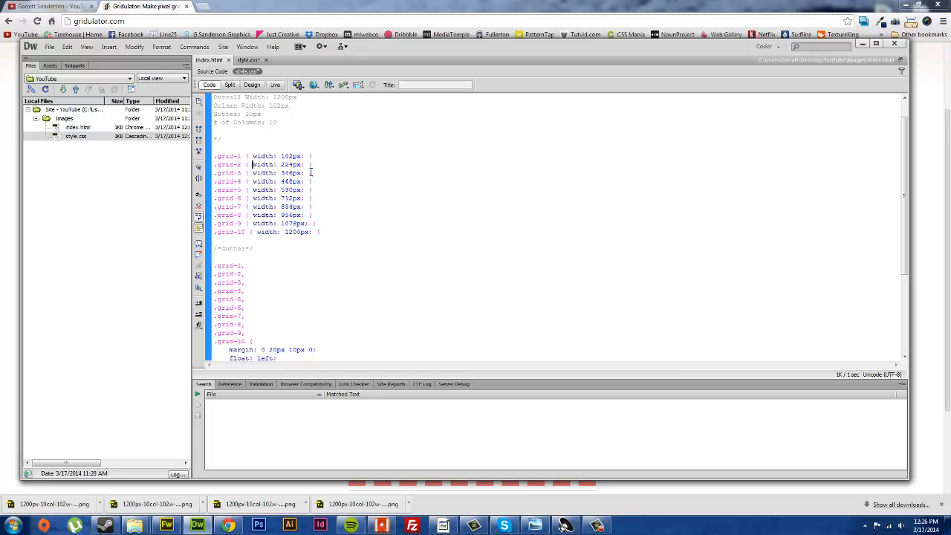
left_click(227, 525)
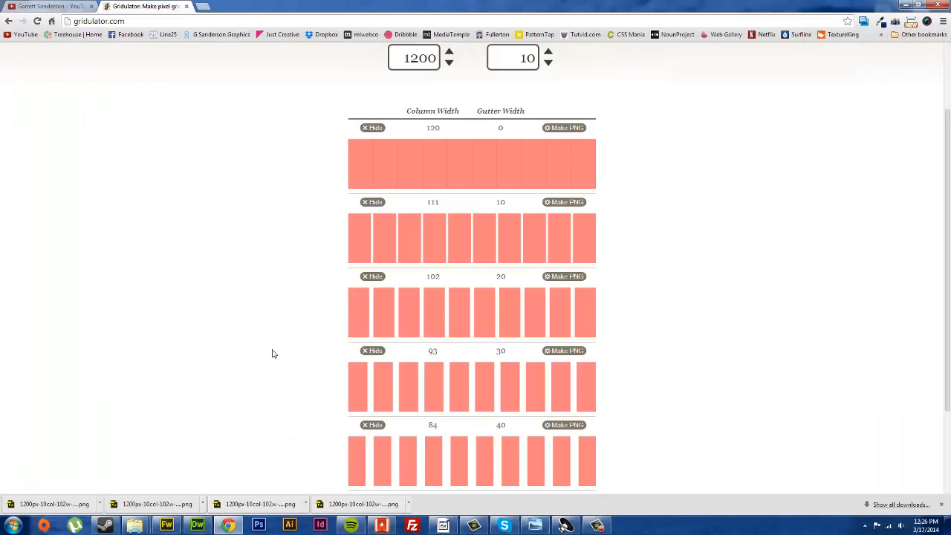
left_click(166, 525)
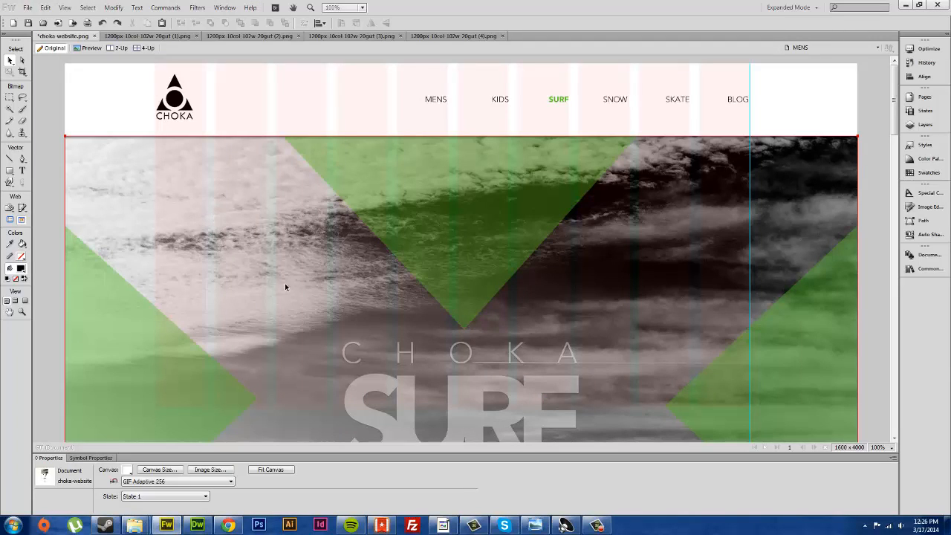
Deselect the hero image and return to the style.css code in Dreamweaver
left_click(813, 89)
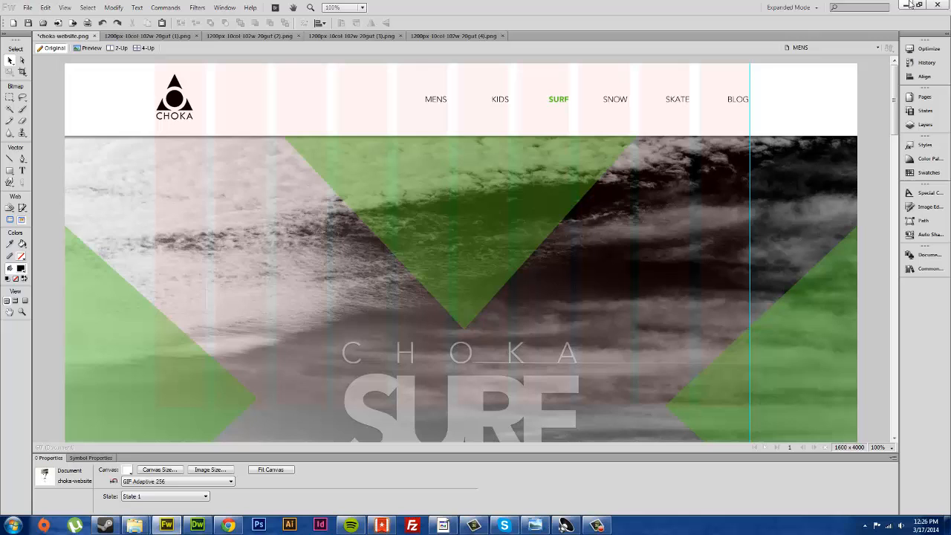
left_click(198, 524)
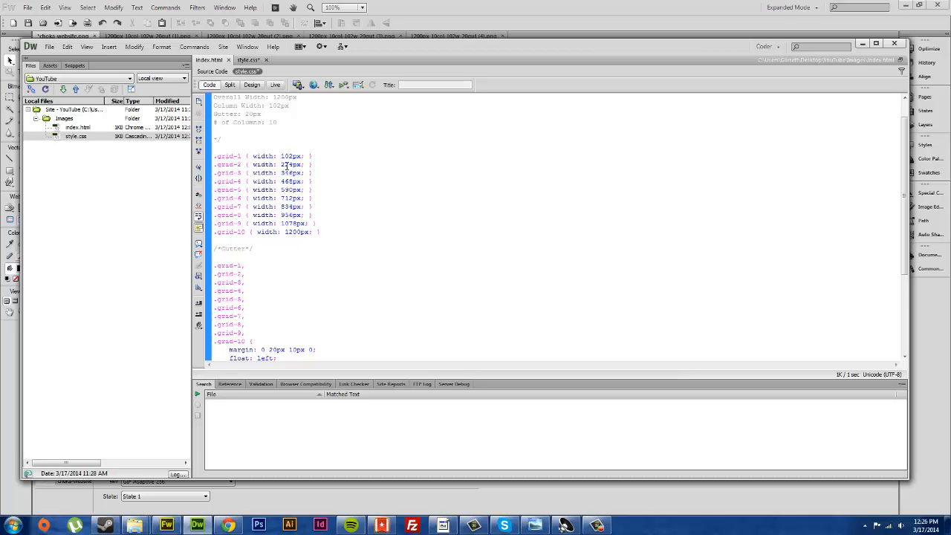
scroll(282, 137, "up", 1)
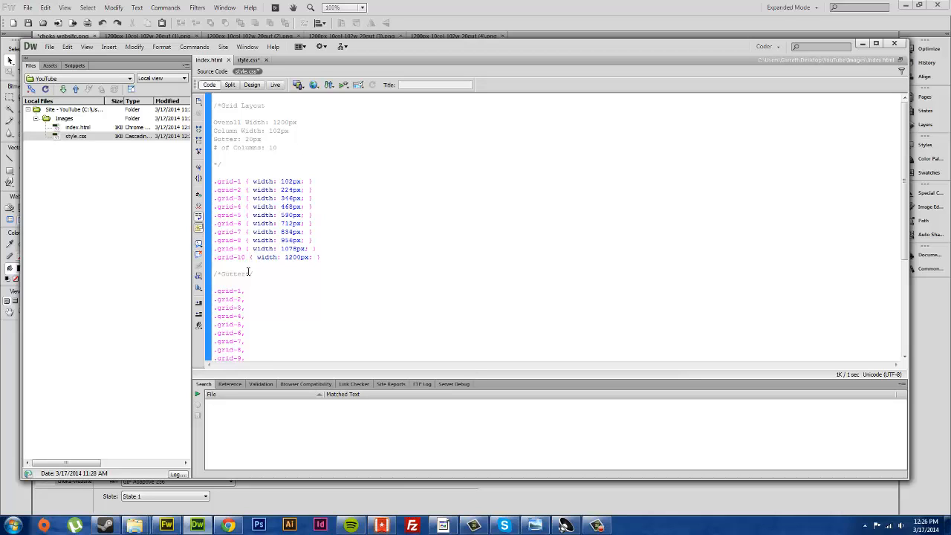
left_click_drag(247, 258, 215, 258)
left_click(291, 257)
double_click(292, 258)
left_click(303, 260)
scroll(315, 262, "down", 3)
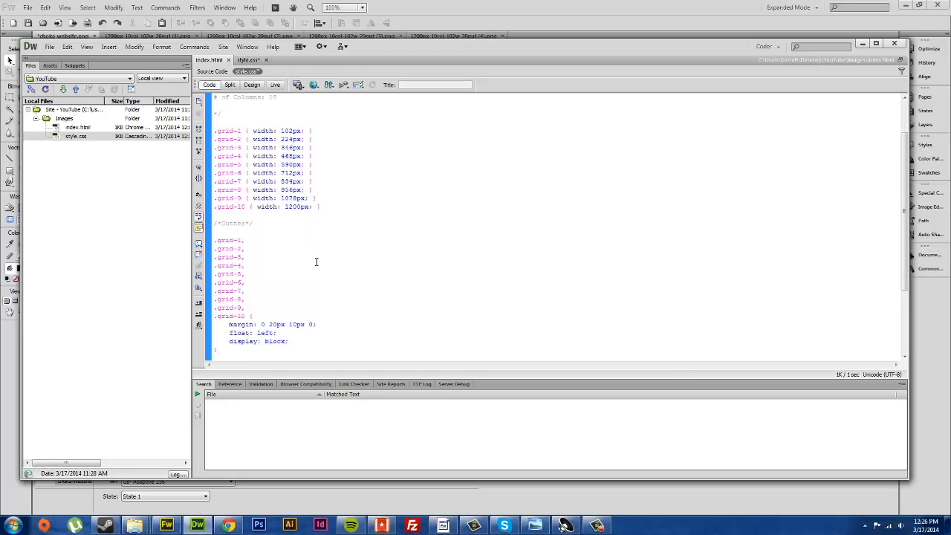
scroll(293, 240, "down", 3)
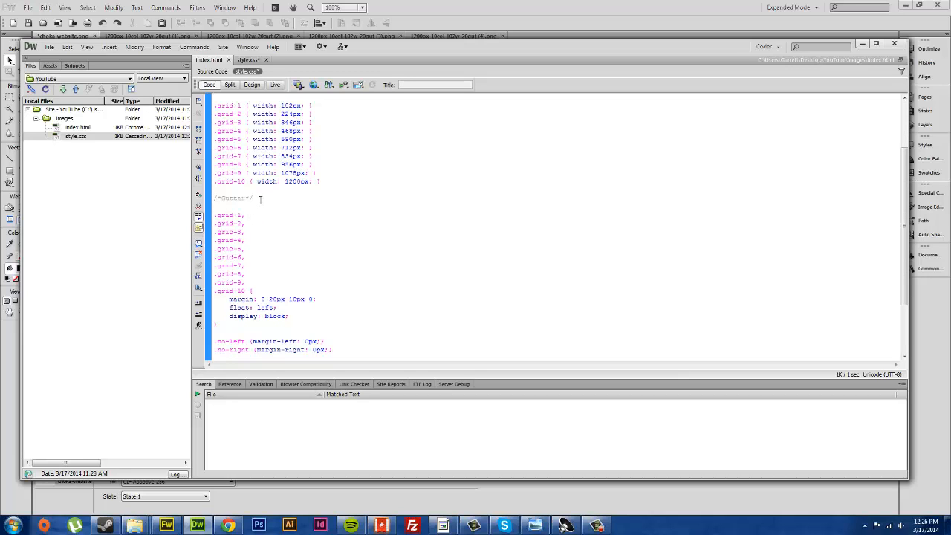
left_click_drag(245, 156, 240, 126)
left_click(240, 137)
scroll(249, 218, "down", 3)
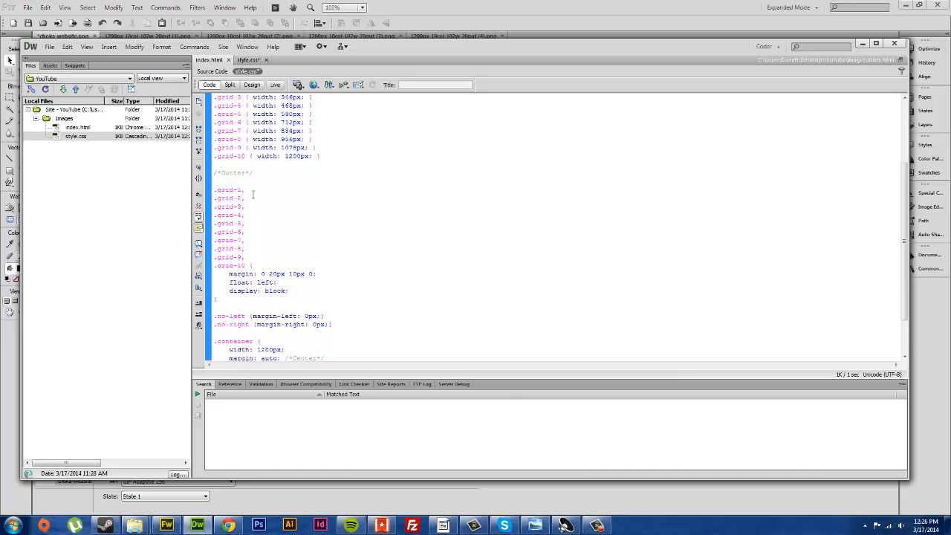
left_click(251, 266)
left_click_drag(244, 274, 278, 274)
left_click(281, 275)
double_click(296, 274)
left_click(290, 281)
scroll(290, 281, "down", 1)
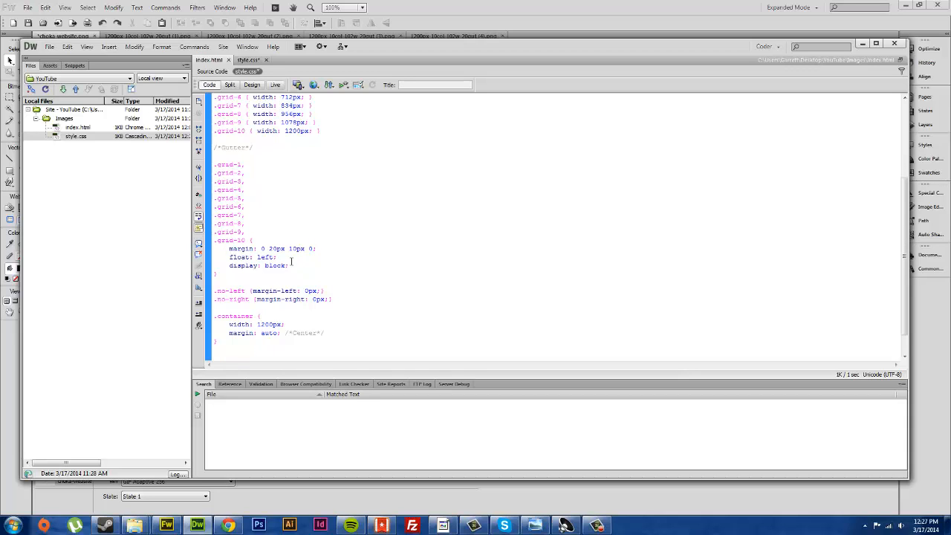
scroll(295, 267, "up", 3)
scroll(294, 267, "down", 2)
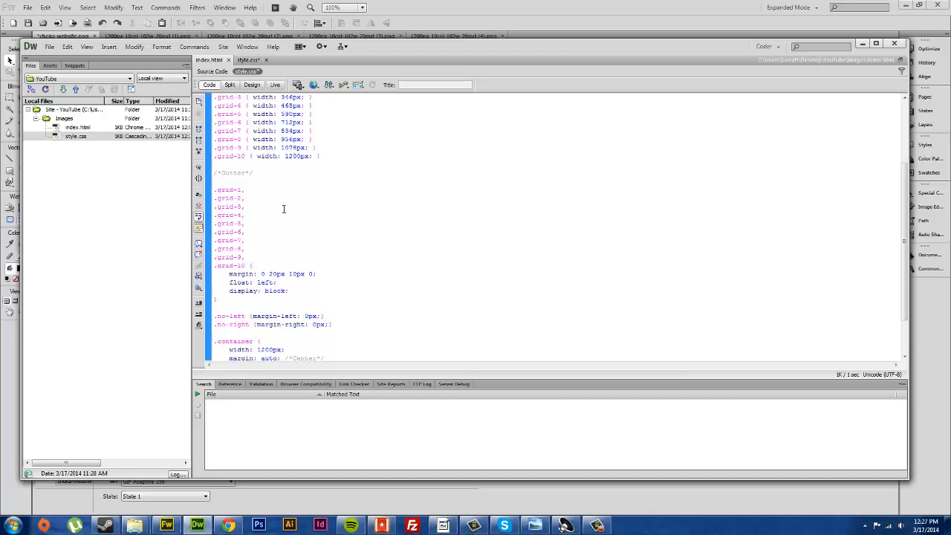
scroll(283, 209, "down", 1)
scroll(286, 223, "down", 1)
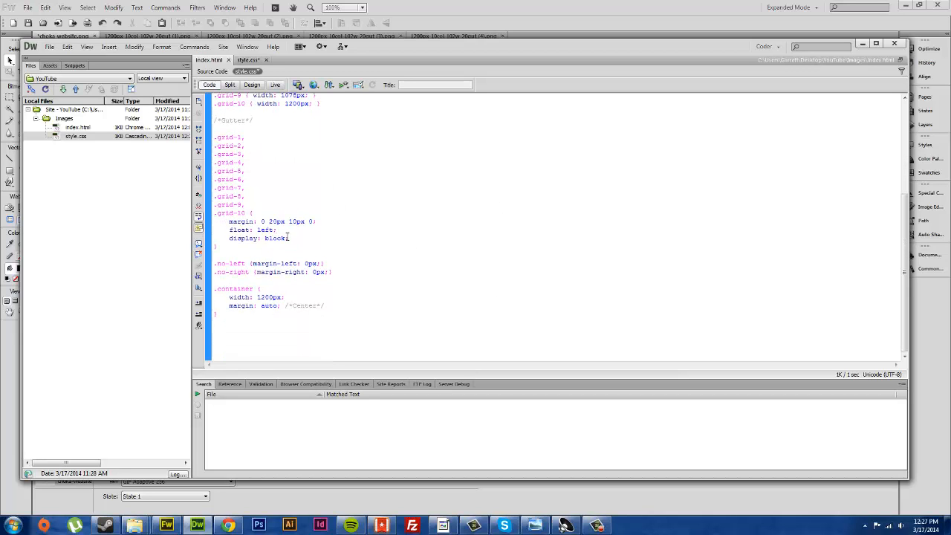
Check the .no-left class name and select the 20px gutter margin value
double_click(224, 265)
left_click(249, 265)
double_click(276, 221)
In Fireworks, shift the NX2 wetsuit image slightly right in the mockup
left_click(166, 525)
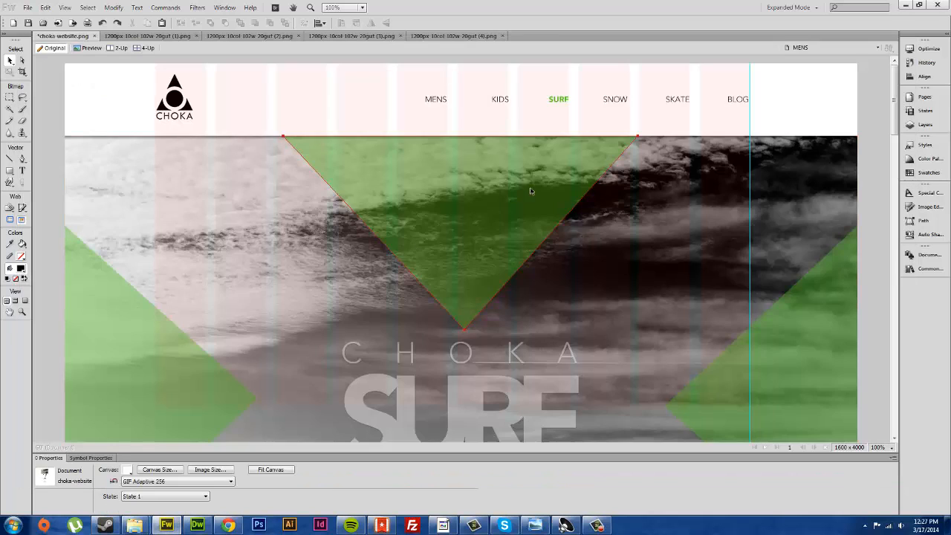
scroll(530, 190, "down", 5)
scroll(531, 191, "down", 5)
scroll(530, 191, "down", 5)
scroll(531, 191, "down", 3)
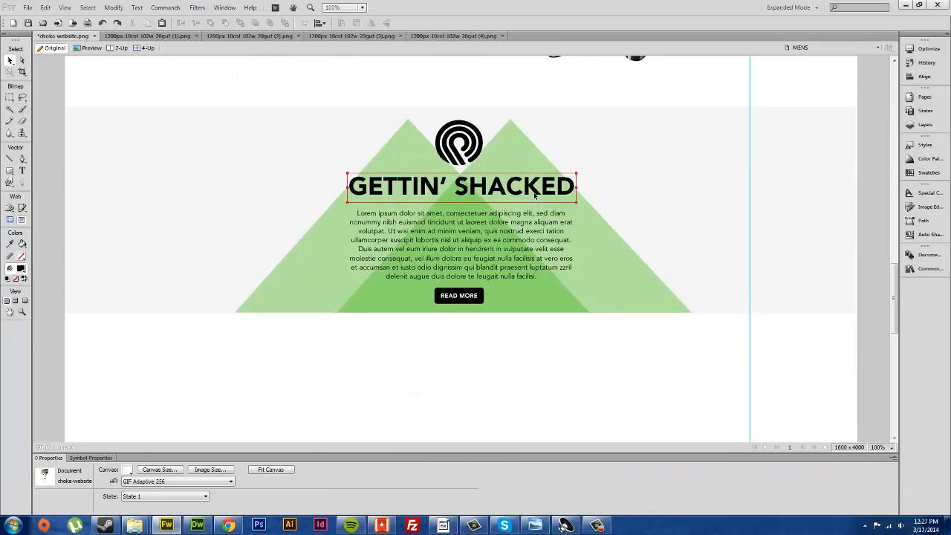
scroll(531, 191, "up", 5)
scroll(582, 283, "up", 3)
left_click(629, 256)
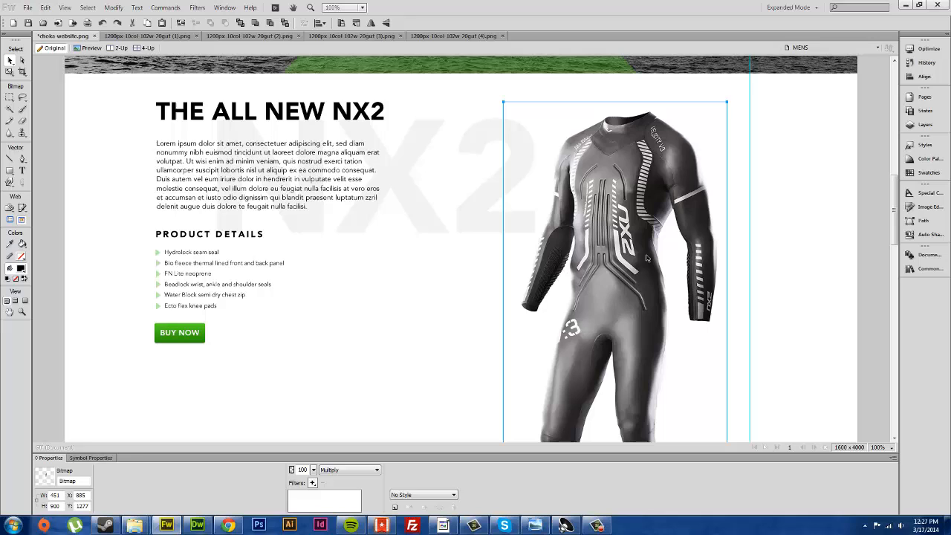
left_click_drag(631, 258, 652, 262)
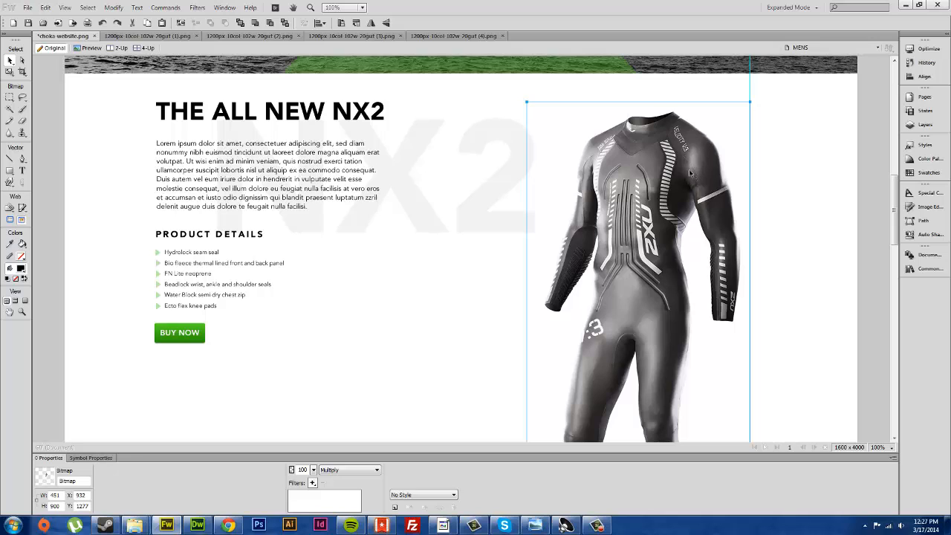
Highlight the .no-left and .no-right rules and the 20px gutter value, then switch to the Fireworks mockup
left_click(197, 525)
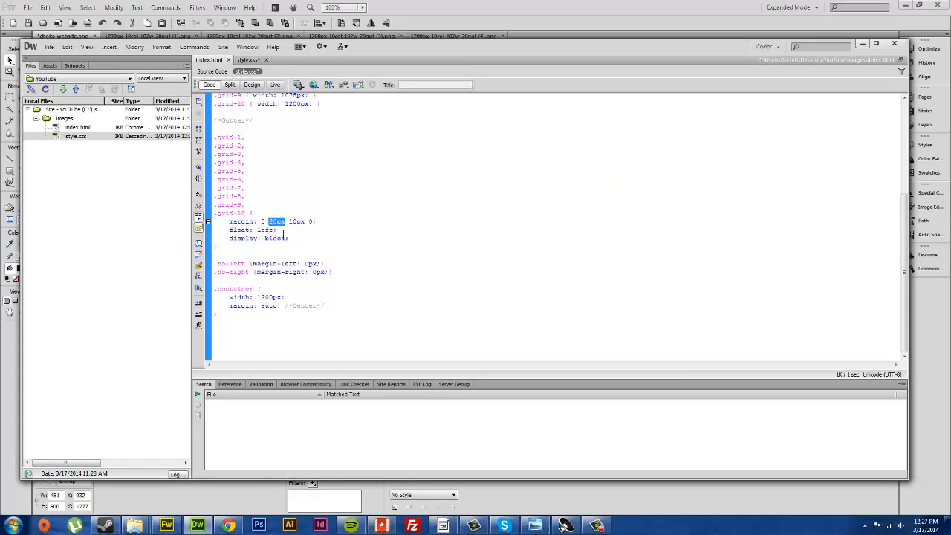
left_click_drag(217, 264, 304, 272)
left_click(321, 274)
scroll(320, 275, "up", 1)
double_click(275, 247)
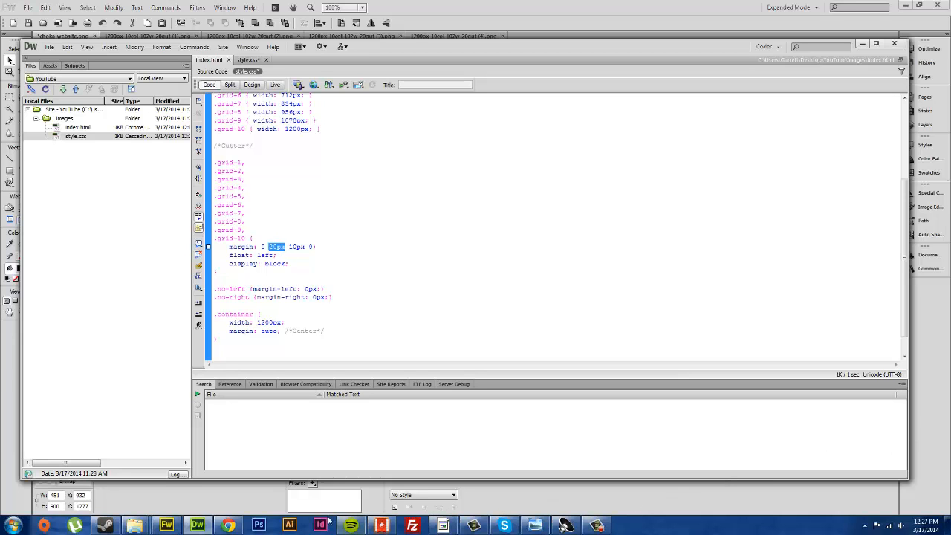
left_click(168, 525)
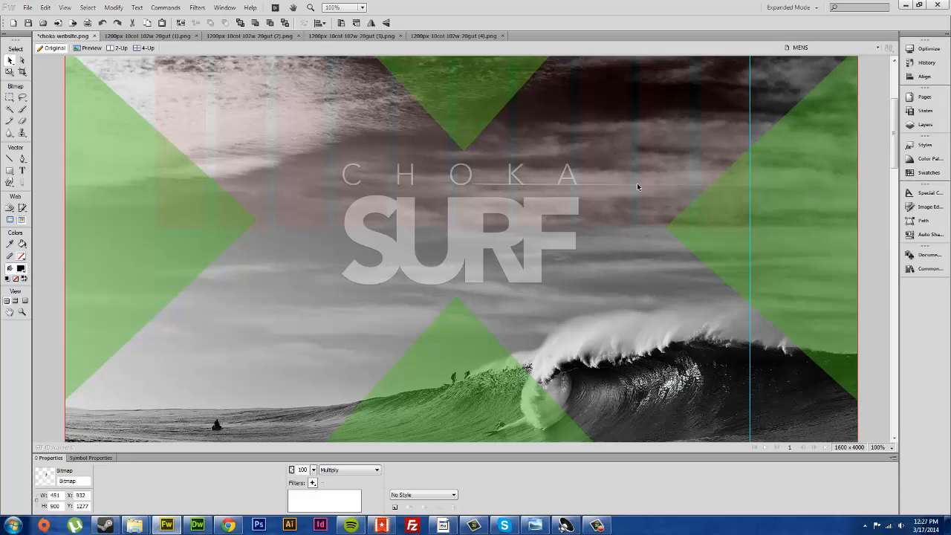
Turn the column grid layer back on and nudge the NX2 wetsuit image onto the grid columns
left_click(925, 124)
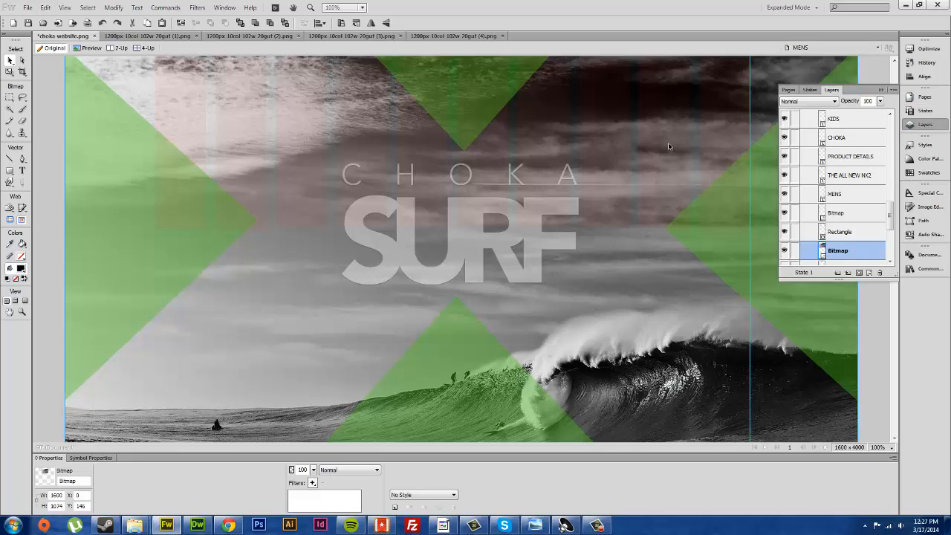
scroll(847, 186, "down", 3)
scroll(847, 172, "up", 3)
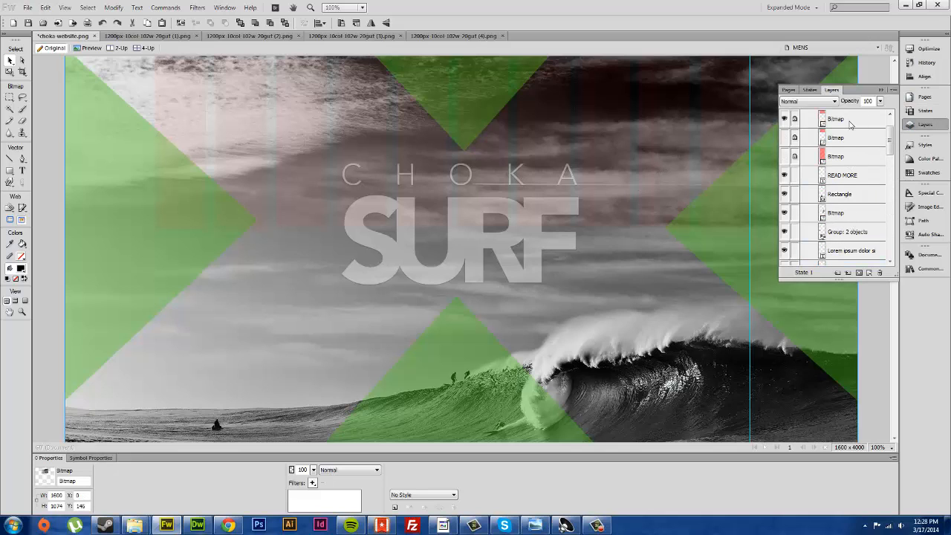
scroll(854, 149, "up", 1)
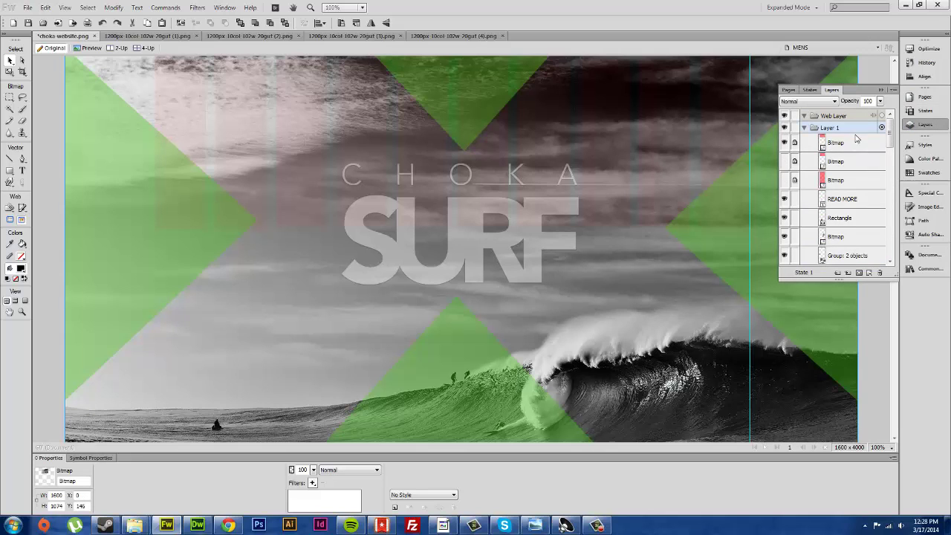
left_click(788, 159)
scroll(642, 236, "down", 10)
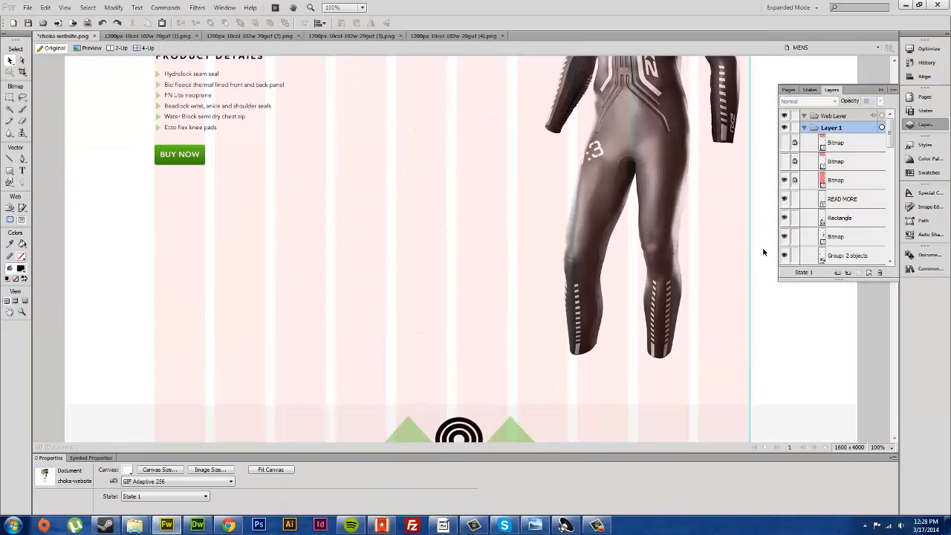
scroll(737, 205, "up", 4)
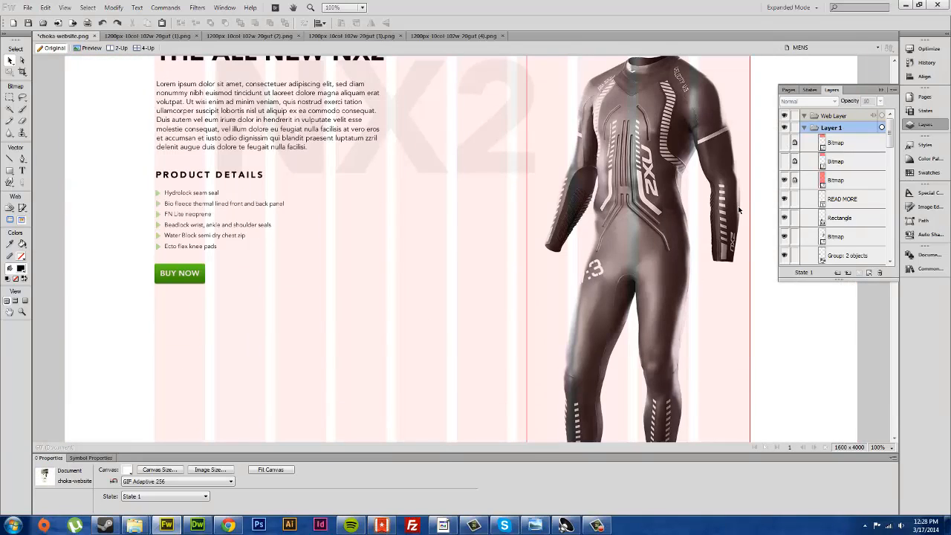
left_click(678, 132)
left_click_drag(678, 132, 661, 133)
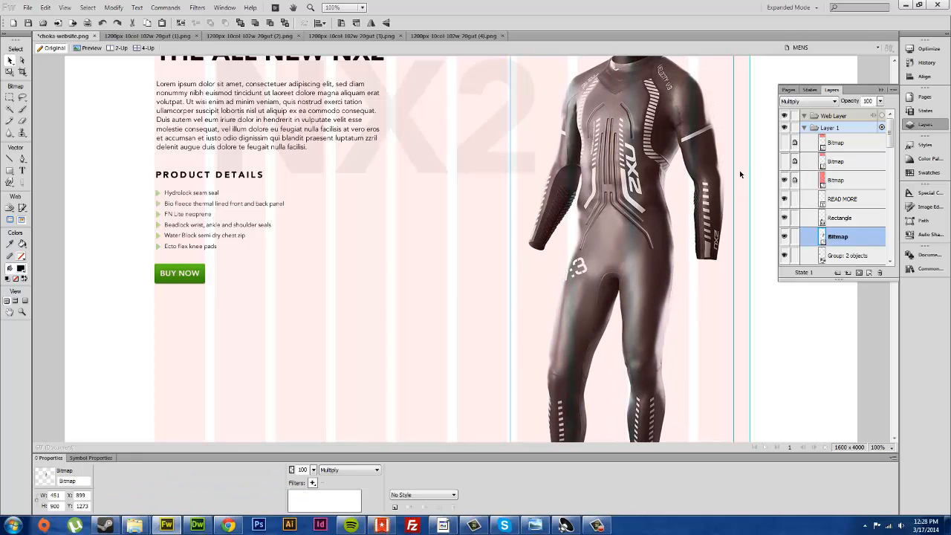
left_click_drag(647, 137, 667, 138)
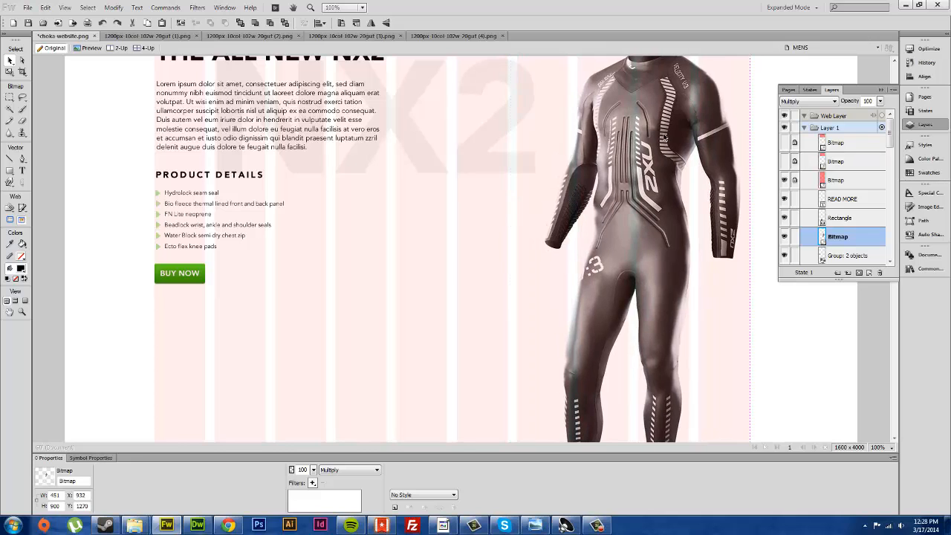
scroll(703, 209, "up", 3)
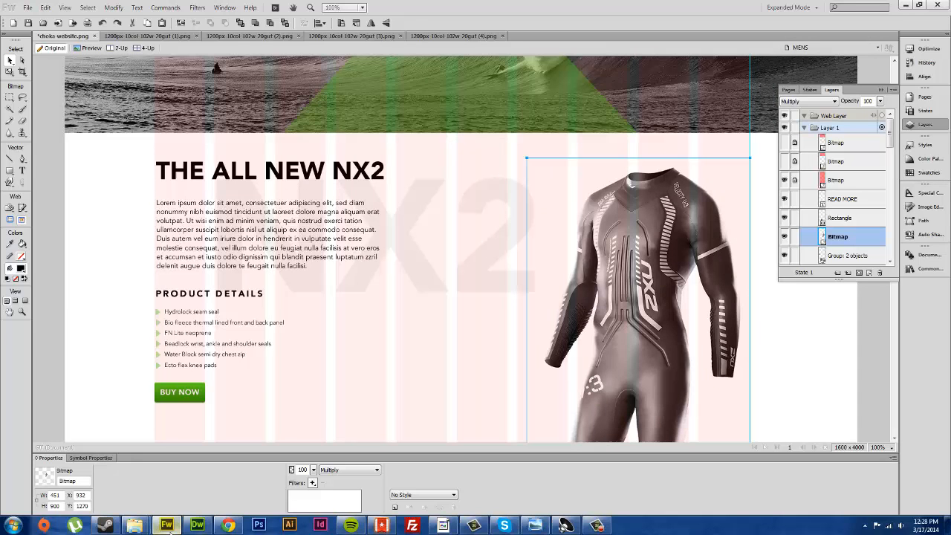
Back in style.css, highlight the .grid-10 selector in the gutter margin rule and the .no-right class name
left_click(197, 525)
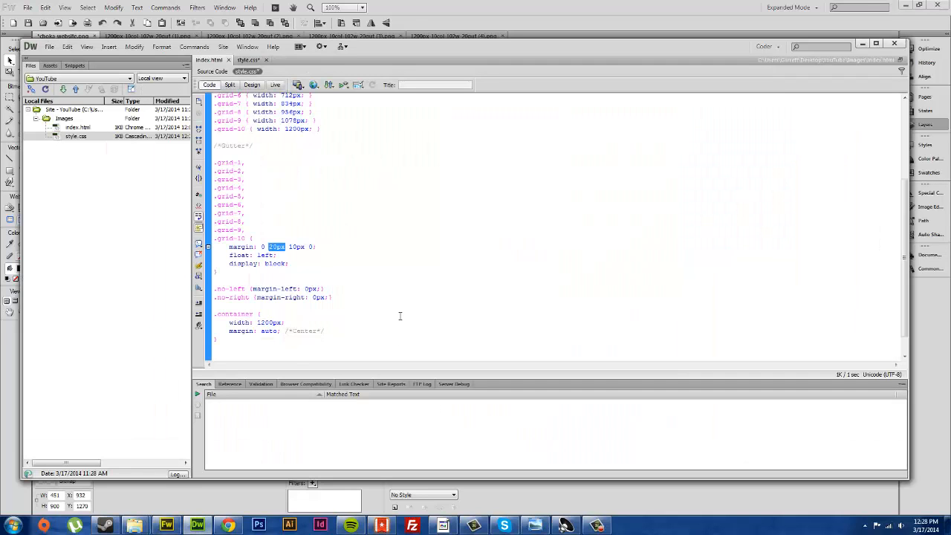
left_click(286, 247)
double_click(249, 239)
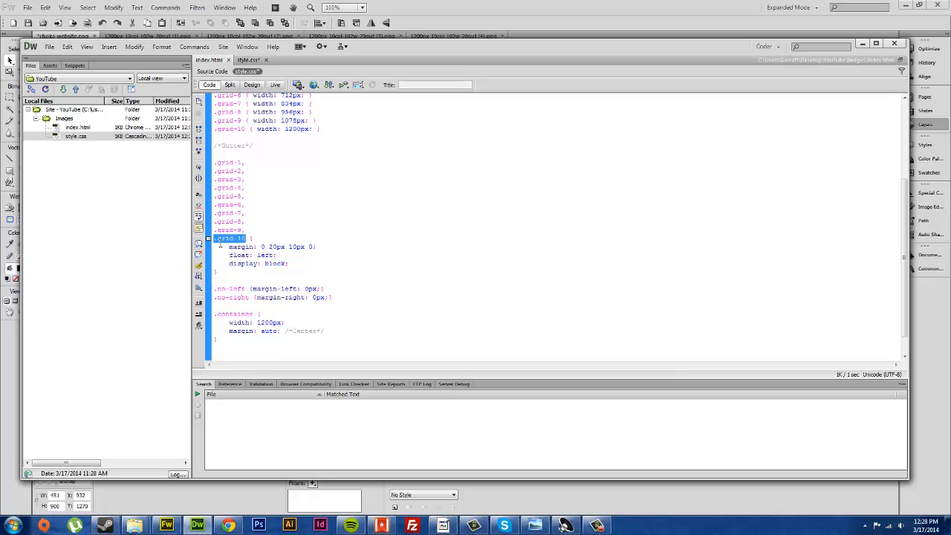
left_click(225, 238)
left_click_drag(252, 239, 215, 238)
mouse_move(214, 288)
left_mouse_down()
mouse_move(247, 290)
mouse_move(238, 297)
left_mouse_up()
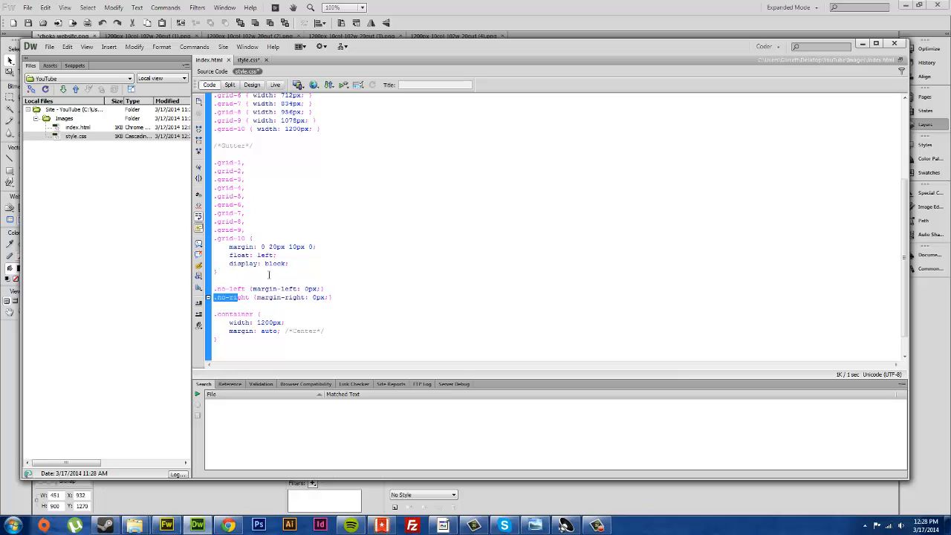
Highlight the 20px right gutter value, then the margin-left property of the .no-left rule
double_click(274, 247)
left_click(275, 248)
double_click(275, 248)
scroll(278, 261, "up", 2)
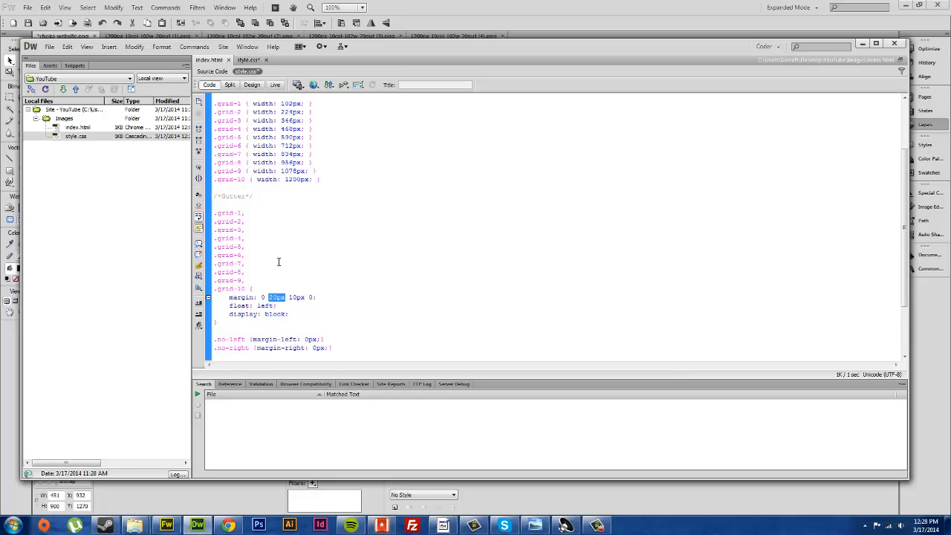
left_click(250, 289)
scroll(318, 250, "down", 2)
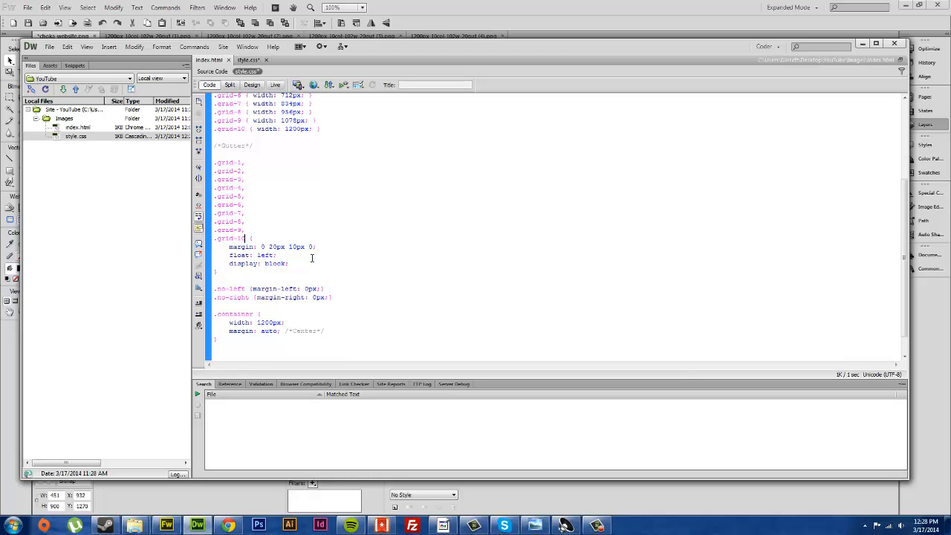
double_click(265, 288)
scroll(304, 293, "down", 1)
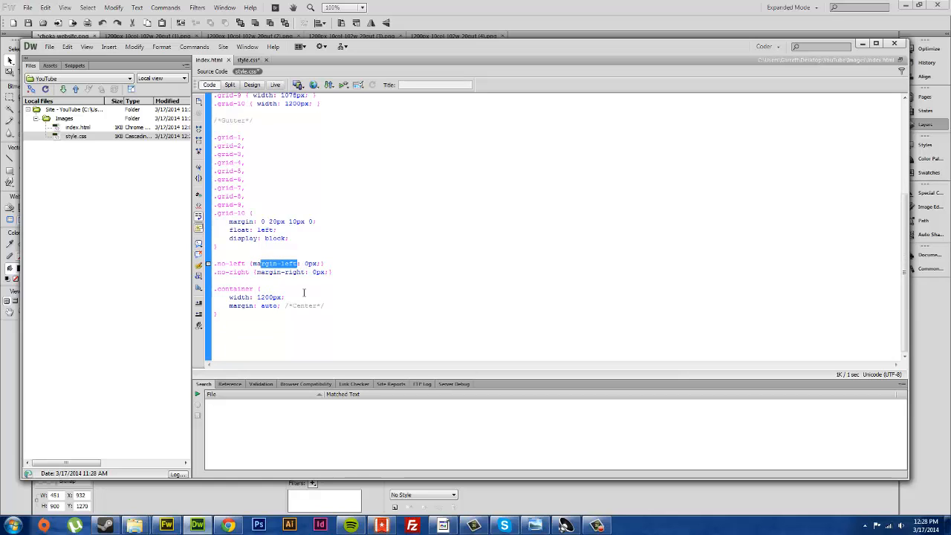
scroll(304, 293, "up", 2)
scroll(303, 292, "up", 2)
scroll(304, 293, "up", 1)
left_click(276, 322)
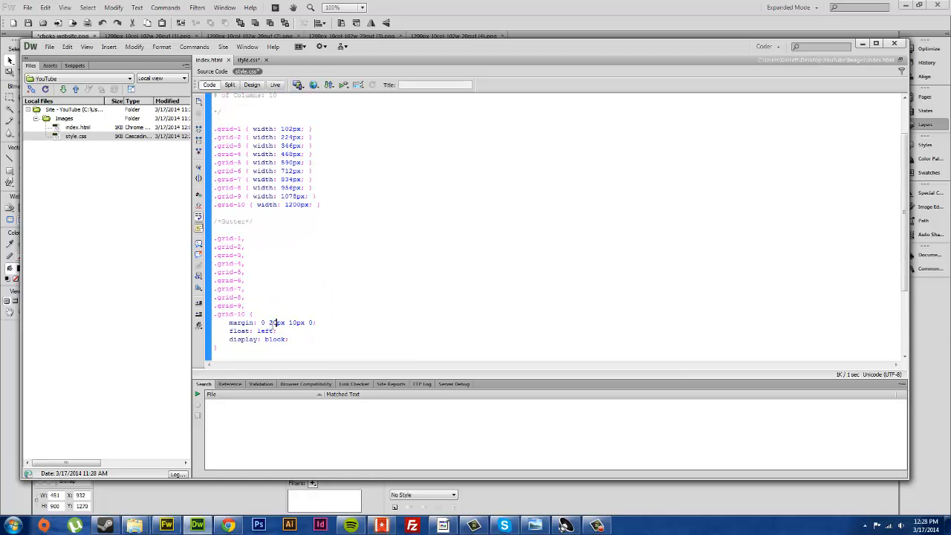
double_click(276, 322)
left_click(275, 322)
left_click_drag(269, 322, 284, 324)
left_click(301, 324)
double_click(313, 324)
left_click(373, 336)
scroll(342, 330, "down", 2)
scroll(254, 296, "down", 2)
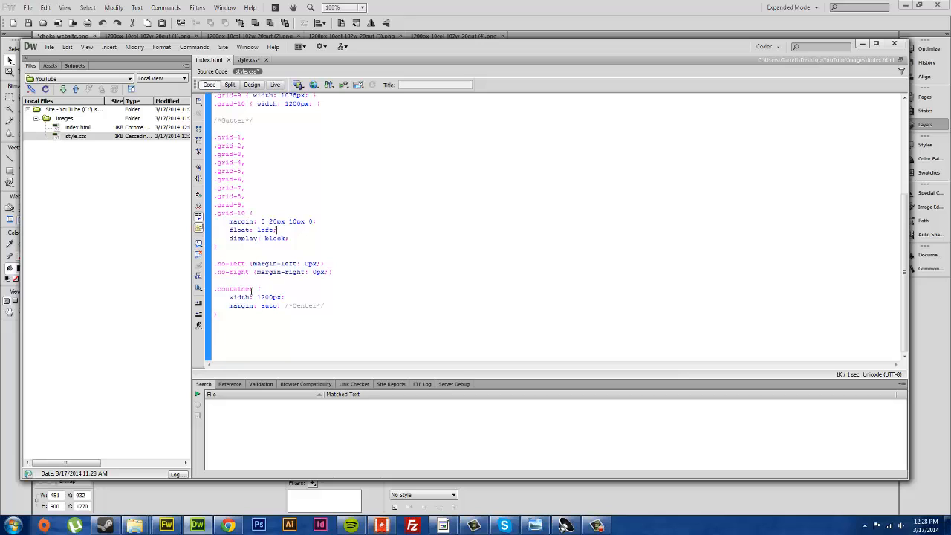
left_click_drag(214, 288, 257, 289)
left_click(259, 291)
double_click(238, 297)
mouse_move(229, 297)
left_mouse_down()
mouse_move(326, 306)
mouse_move(290, 310)
left_mouse_up()
left_click(255, 306)
left_click(343, 316)
left_click(346, 309)
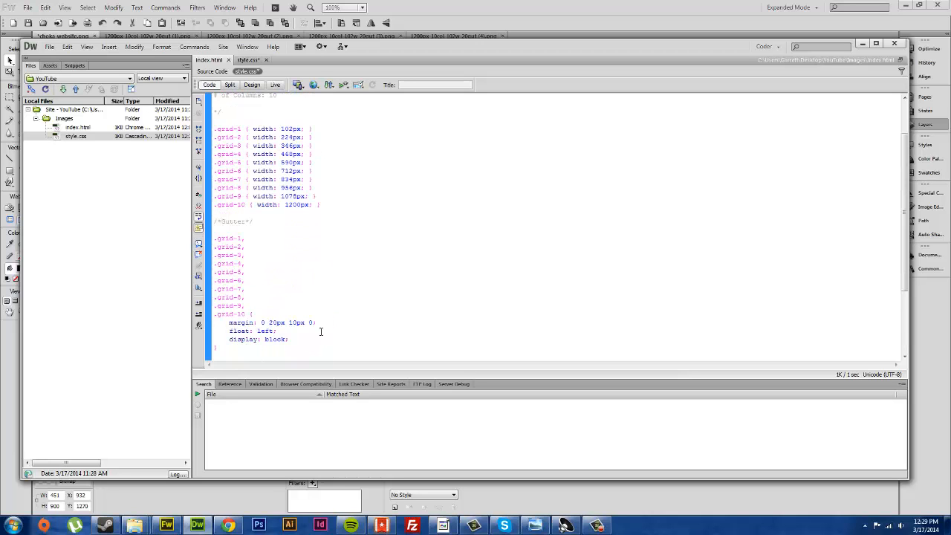
scroll(346, 308, "up", 5)
scroll(333, 325, "down", 3)
scroll(332, 325, "up", 3)
scroll(297, 259, "up", 3)
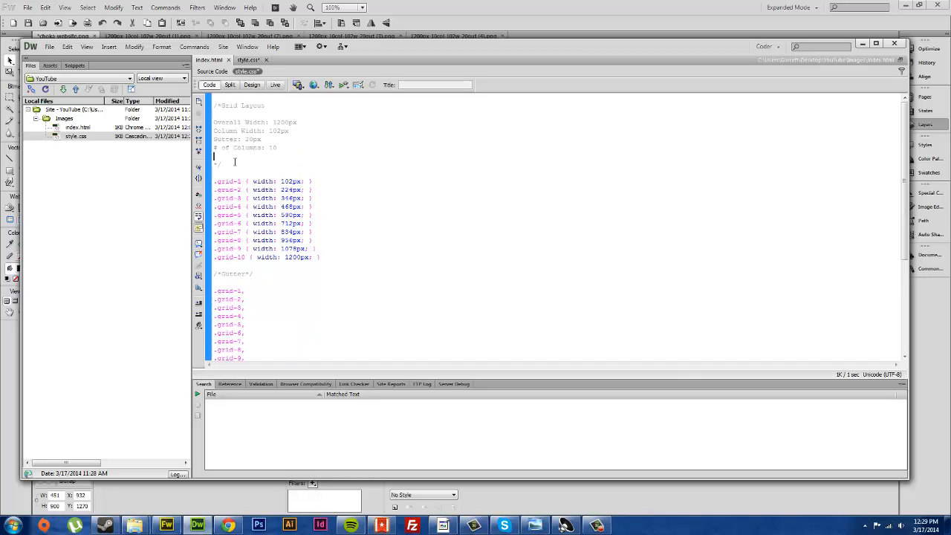
scroll(234, 161, "down", 1)
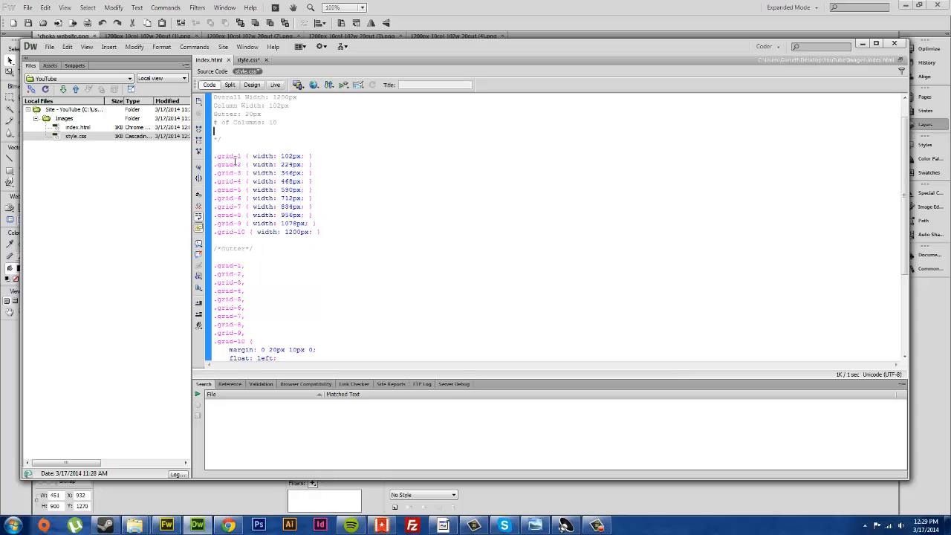
mouse_move(246, 157)
left_mouse_down()
mouse_move(333, 161)
mouse_move(249, 170)
mouse_move(312, 174)
mouse_move(265, 182)
mouse_move(327, 196)
mouse_move(246, 201)
left_mouse_up()
left_click(248, 174)
left_click(319, 180)
triple_click(264, 182)
left_click(248, 190)
left_click(328, 196)
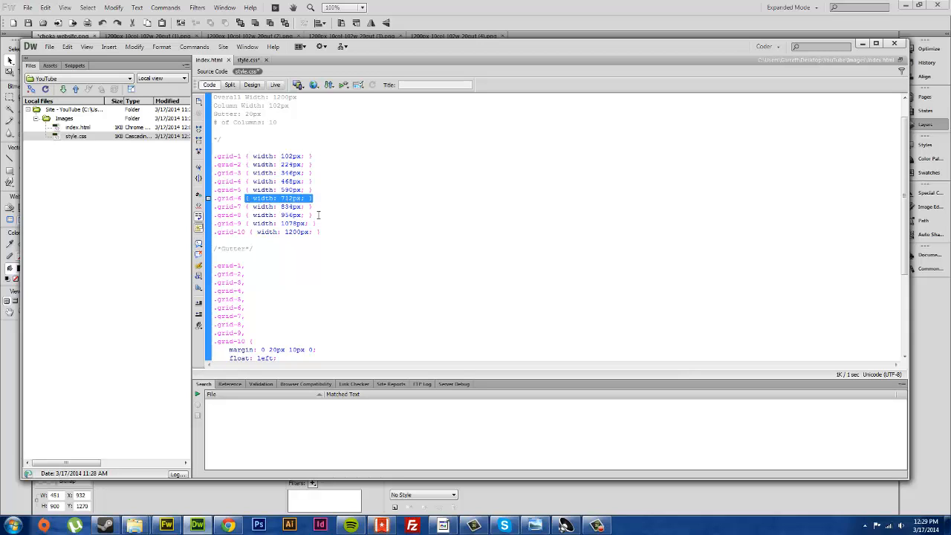
left_click(317, 214)
mouse_move(313, 208)
left_mouse_down()
mouse_move(252, 208)
mouse_move(314, 216)
mouse_move(245, 223)
mouse_move(319, 232)
left_mouse_up()
left_click(251, 217)
left_click(323, 226)
left_click(255, 233)
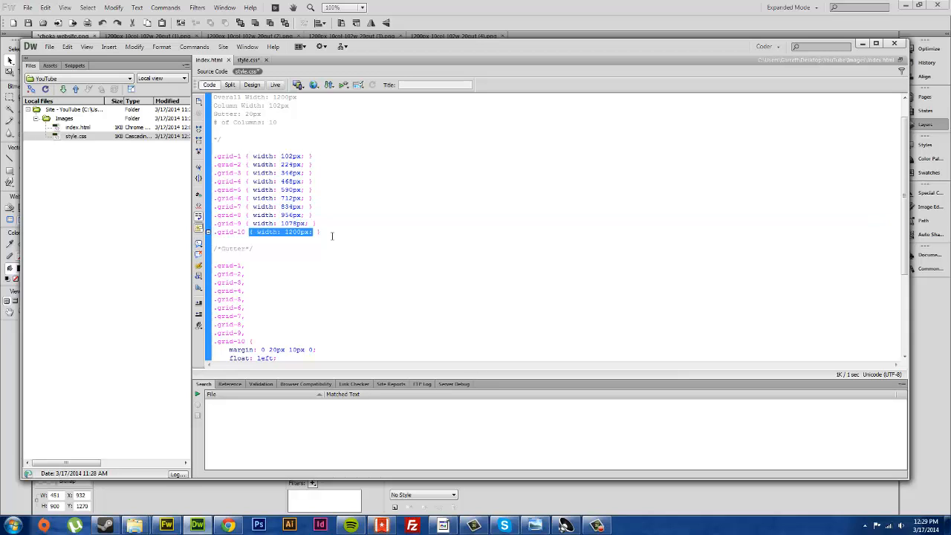
left_click(324, 220)
scroll(344, 232, "down", 2)
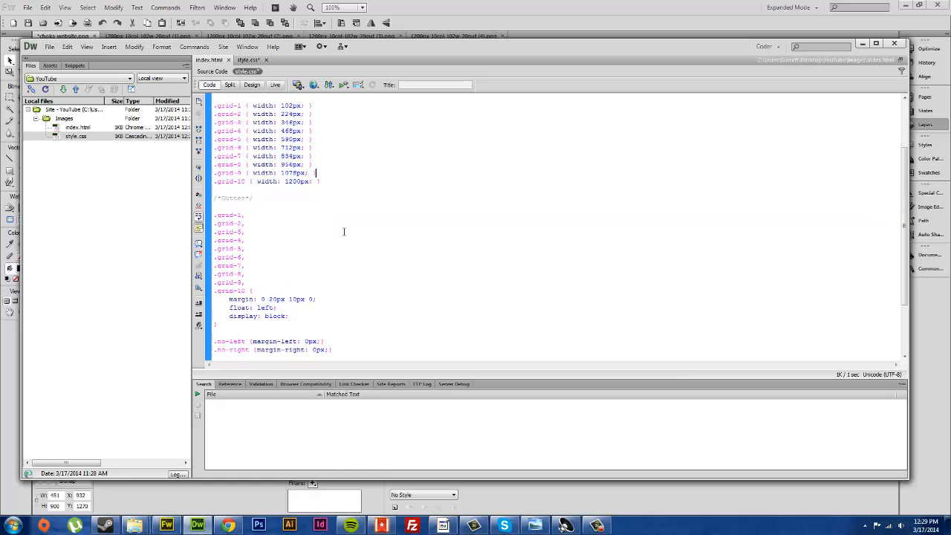
scroll(344, 231, "up", 1)
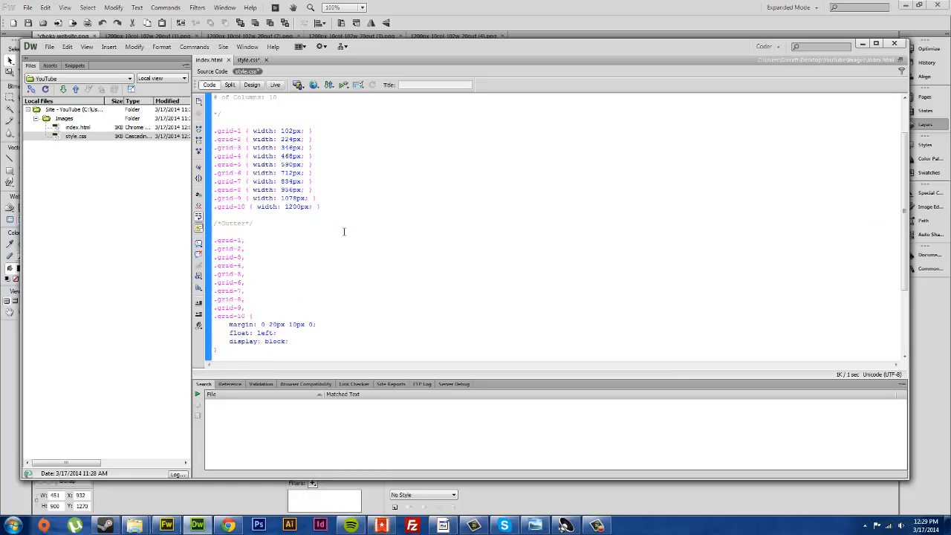
left_click_drag(312, 190, 253, 191)
left_click(321, 188)
left_click_drag(312, 173, 241, 173)
left_click(321, 163)
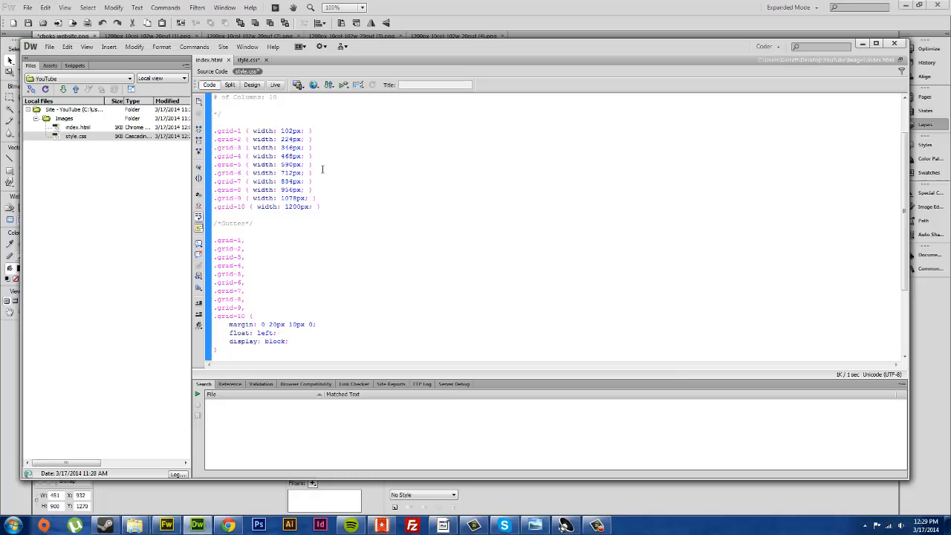